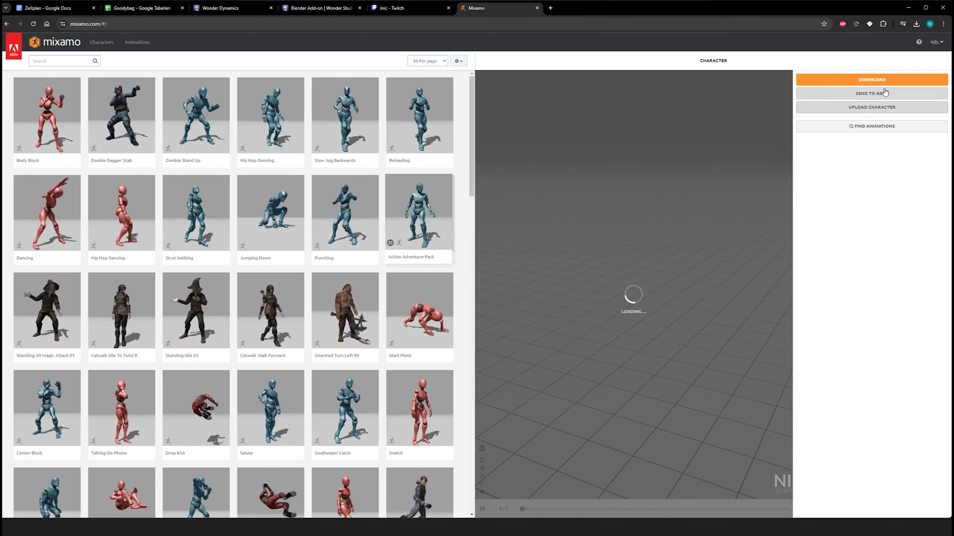
Download the selected character from Mixamo as FBX Binary in T-pose.
click(815, 79)
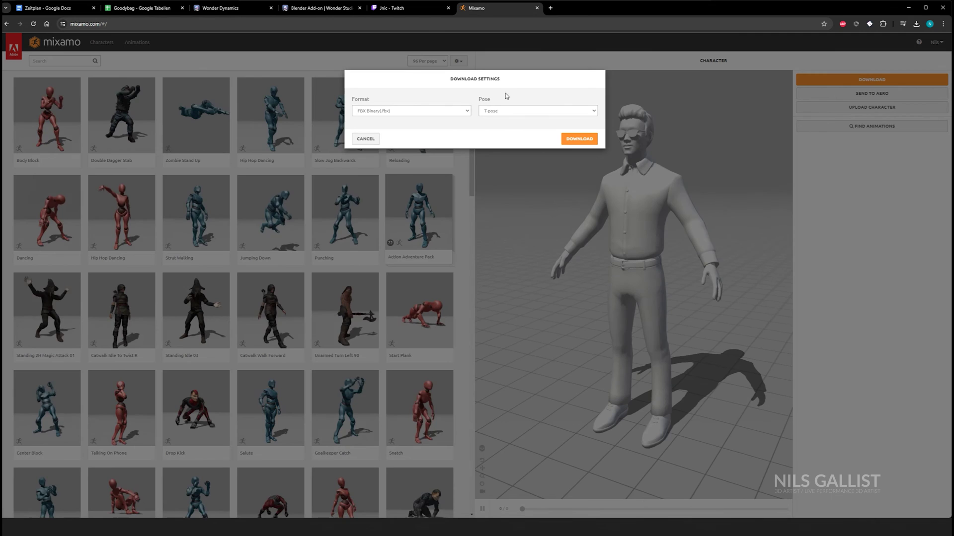
click(579, 139)
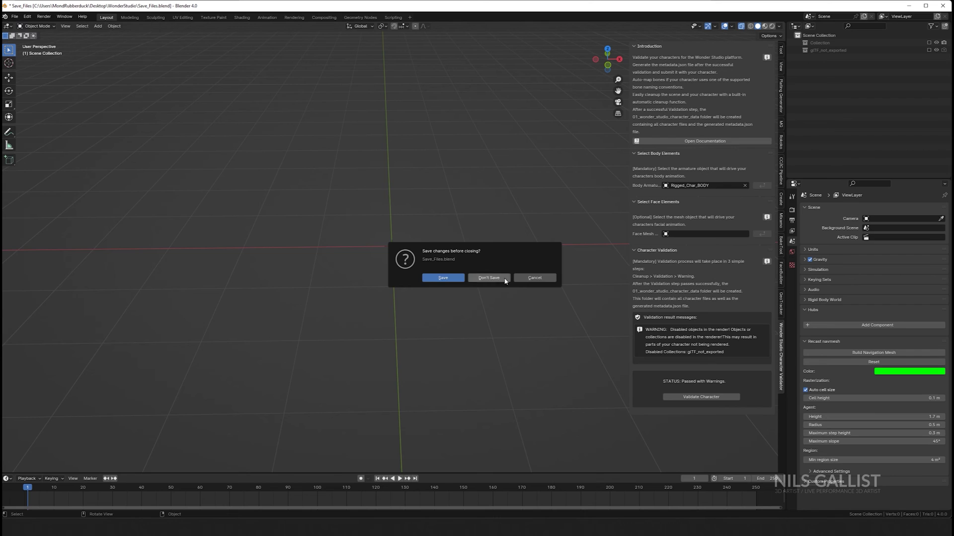
In Blender, discard the unsaved changes to start a new scene and delete all its default objects.
click(487, 279)
key(a)
key(Delete)
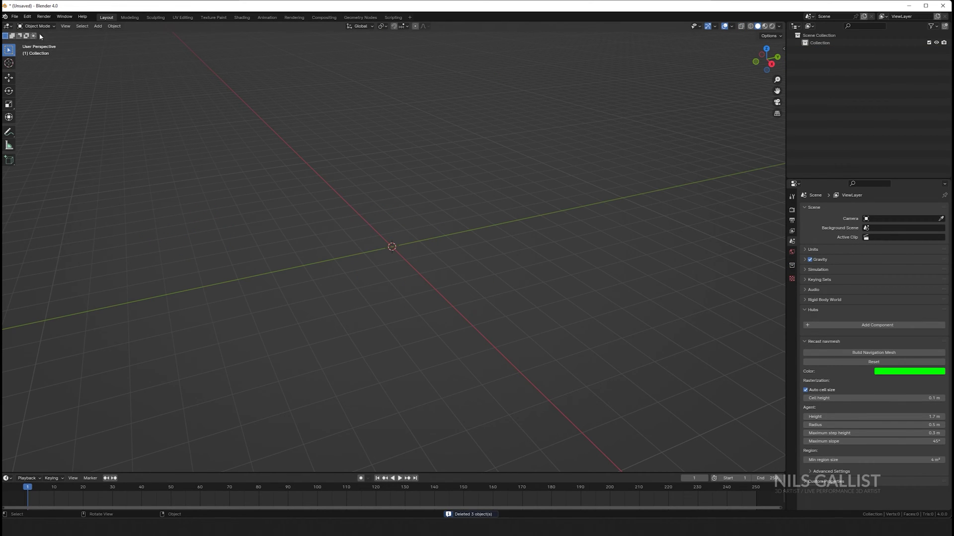
Import the FBX character from the Downloads folder.
click(14, 16)
mouse_move(49, 121)
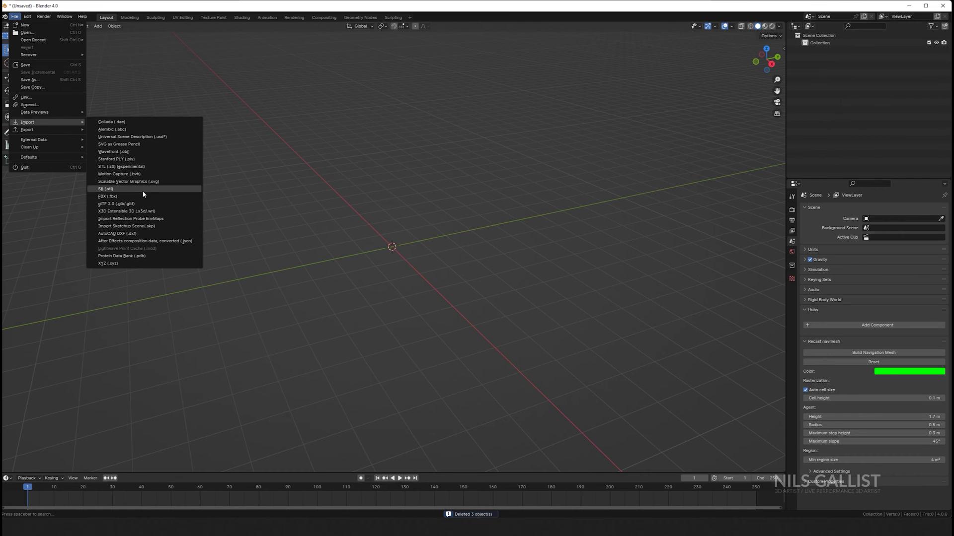
click(142, 196)
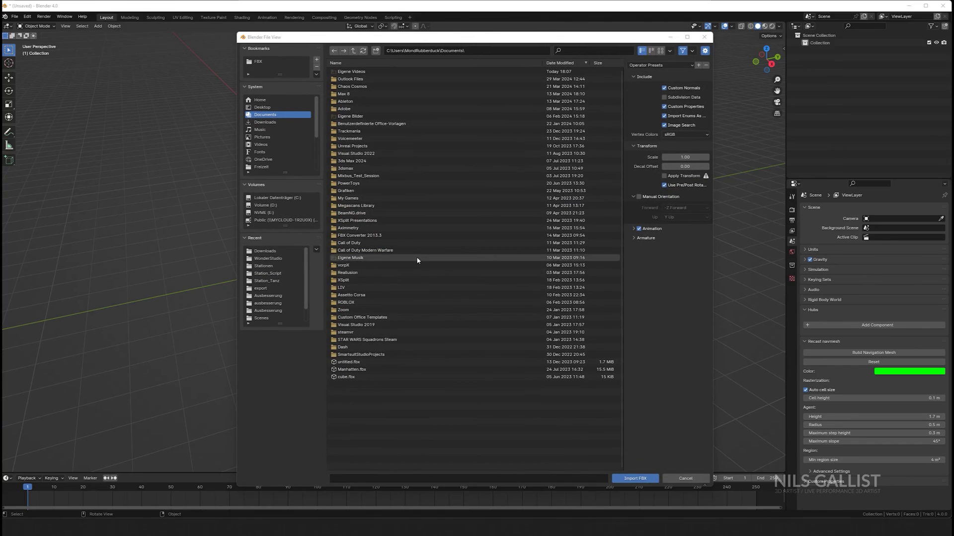
click(265, 250)
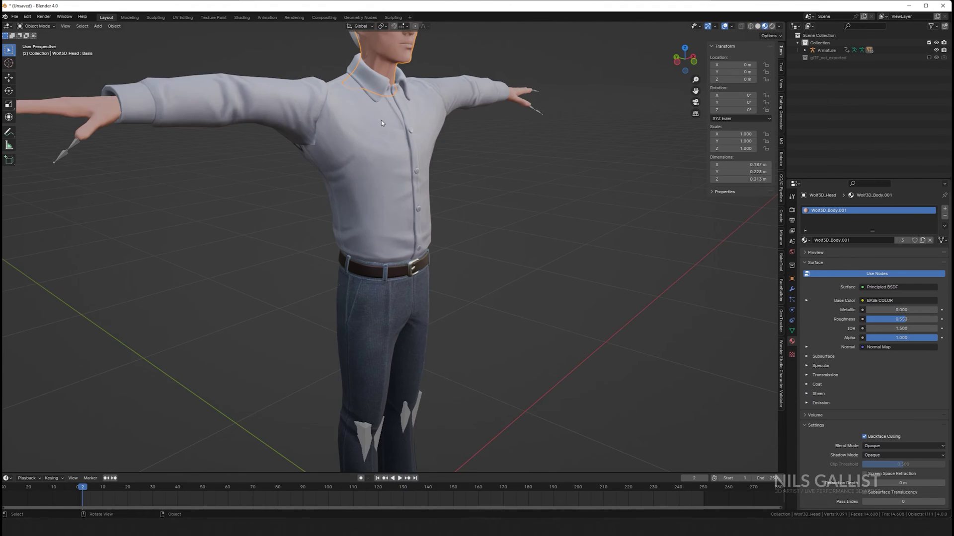
Assign the Wolf3D_Skin.001 material to the head and open the material choices for the hair.
key(KP_Decimal)
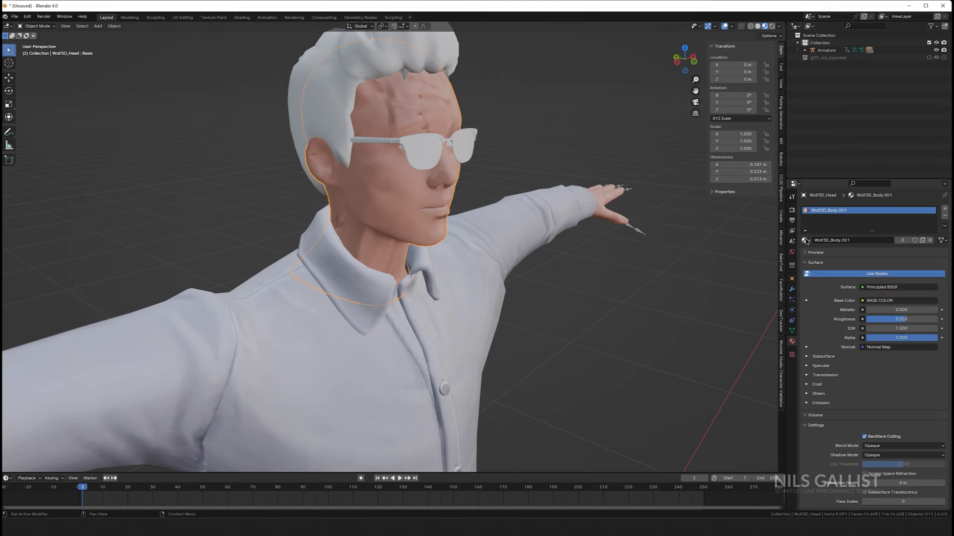
click(805, 241)
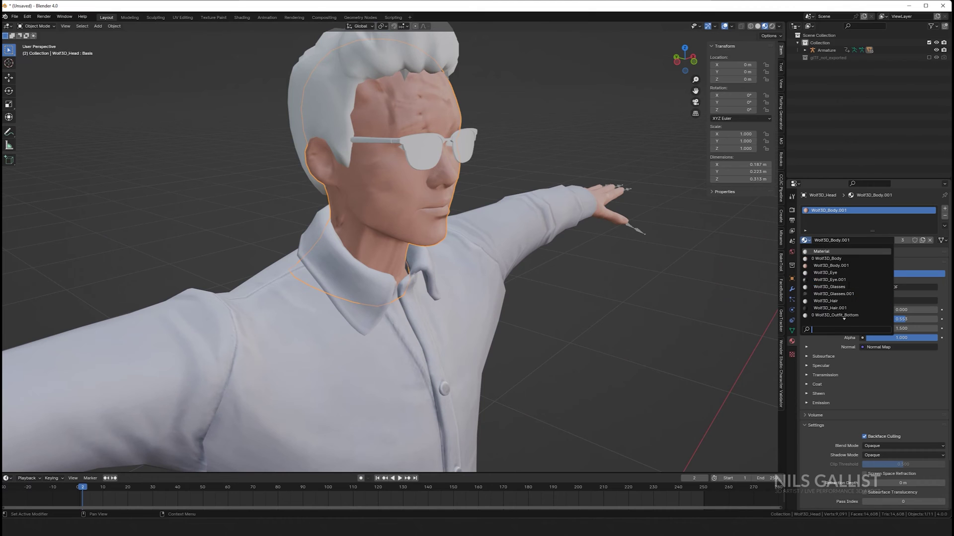
scroll(844, 294, down, 3)
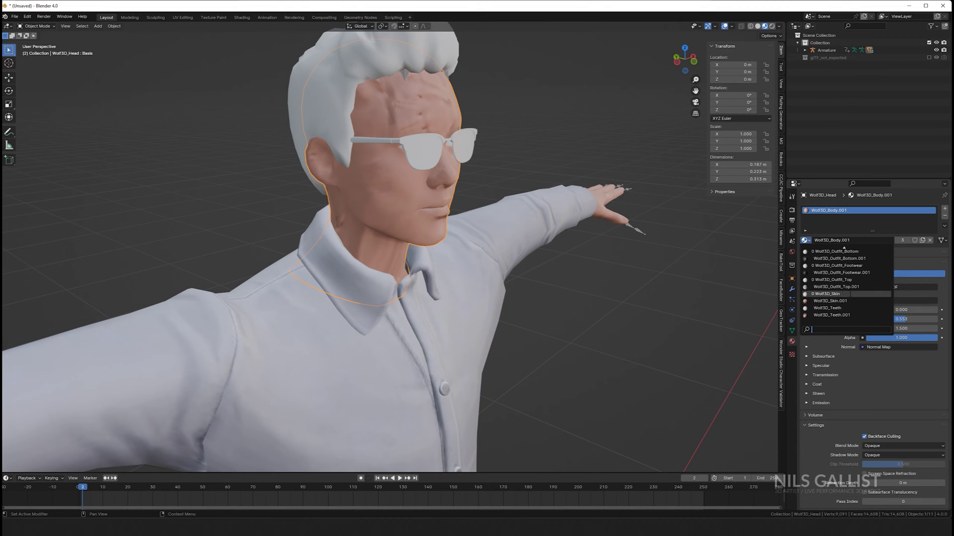
click(830, 301)
click(367, 110)
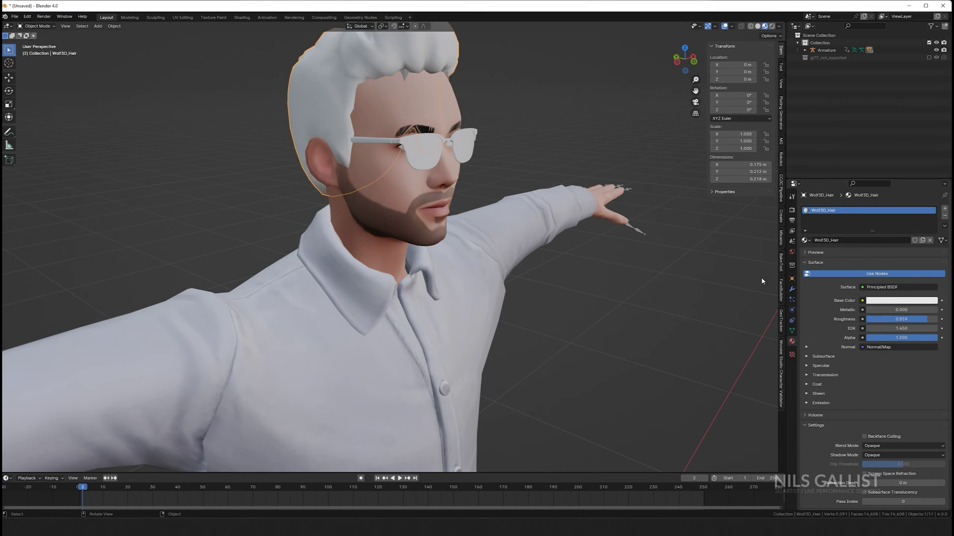
click(805, 240)
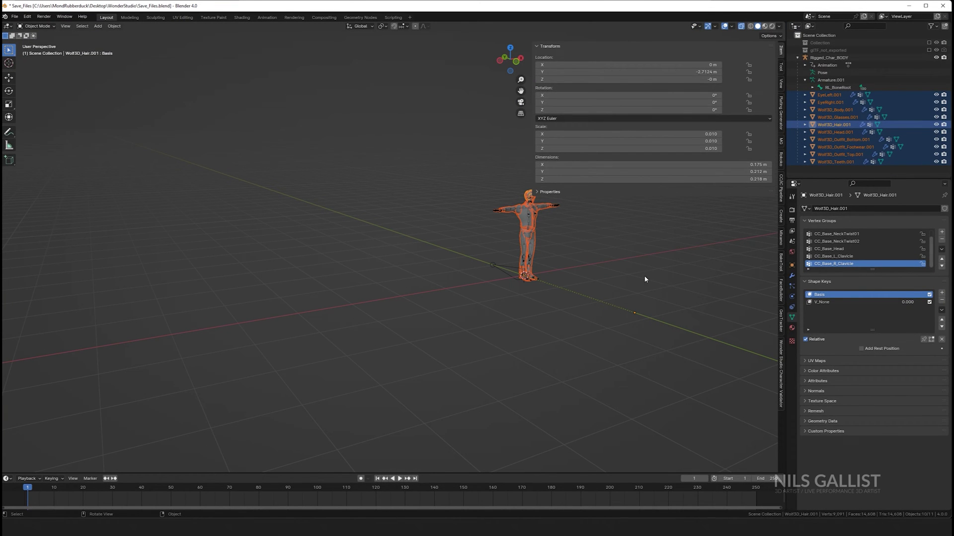
Delete the selected character meshes from the Save_Files scene.
key(Delete)
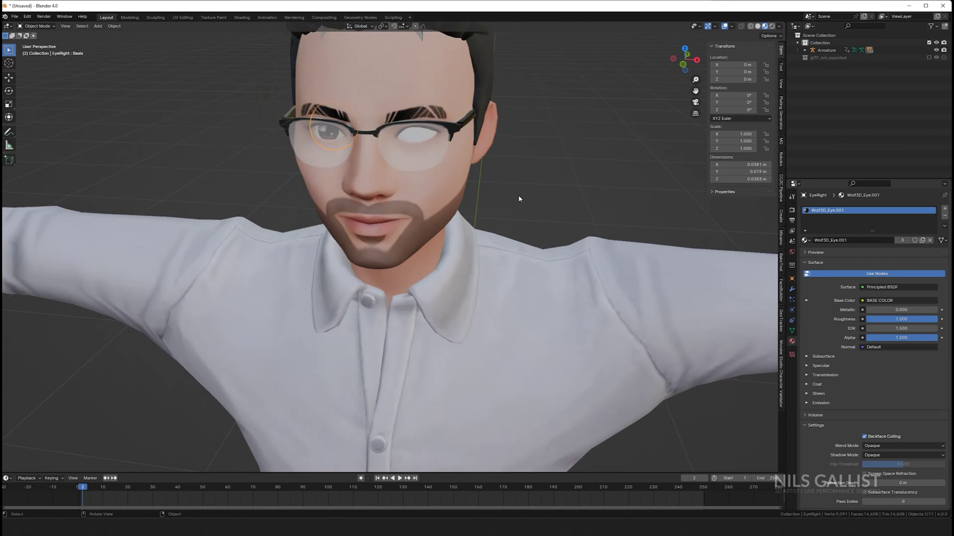
Assign the Wolf3D_Eye.001 material to the character's left eye.
scroll(518, 195, up, 3)
shift+middle_drag(266, 135, 318, 154)
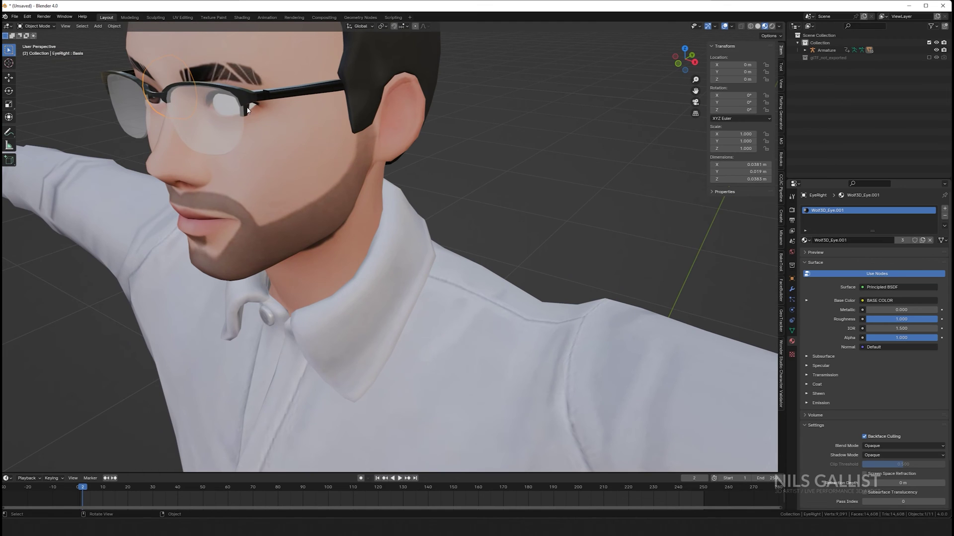
click(254, 109)
middle_drag(604, 211, 519, 201)
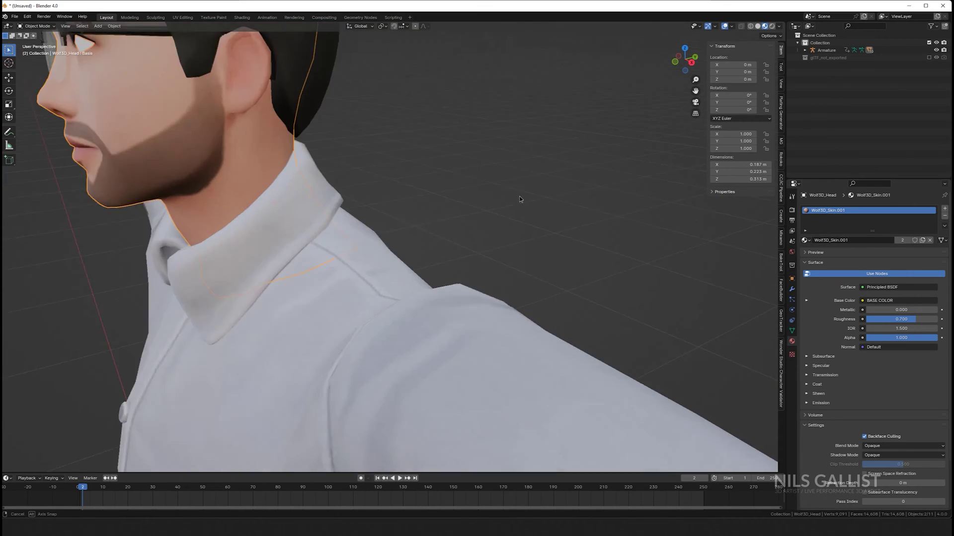
scroll(520, 200, down, 2)
shift+middle_drag(462, 224, 507, 268)
scroll(583, 269, up, 2)
scroll(506, 267, up, 4)
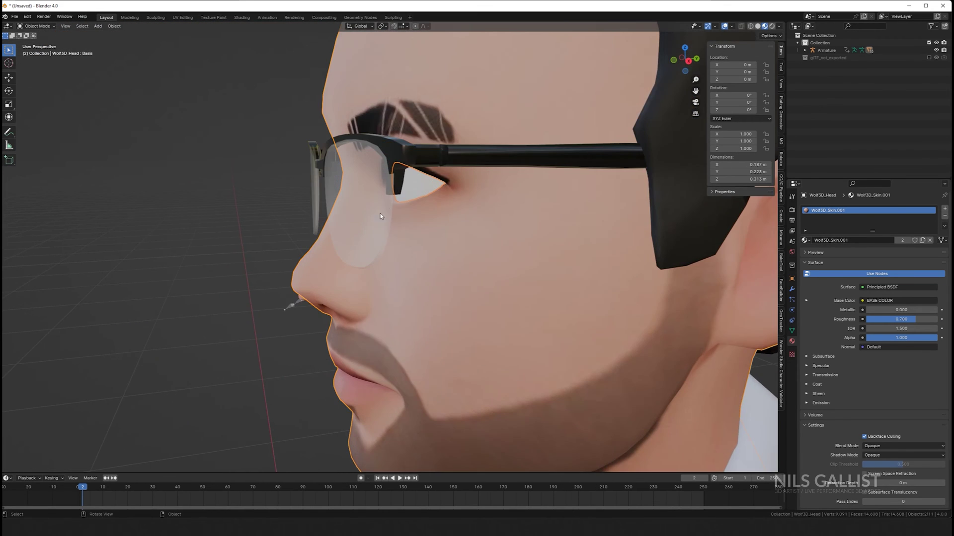
click(413, 192)
click(804, 240)
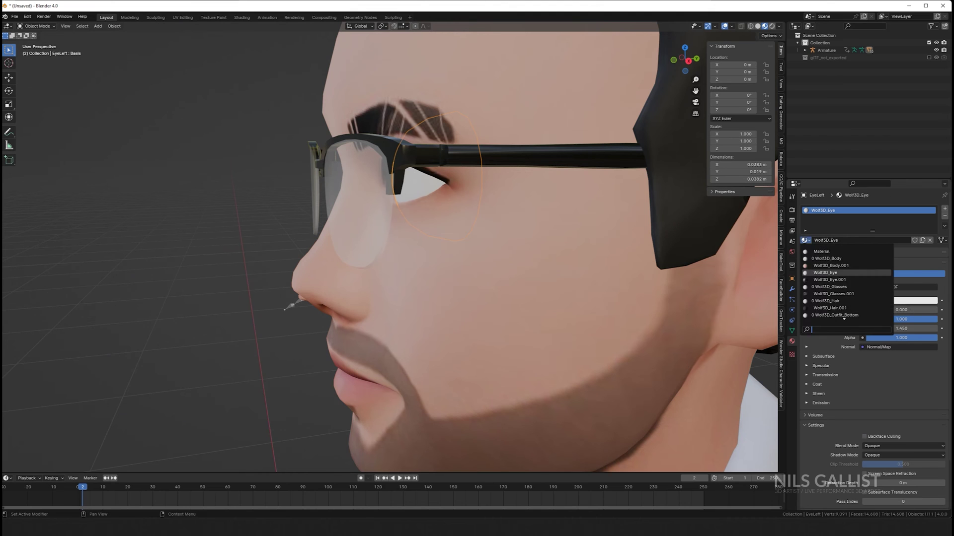
click(844, 279)
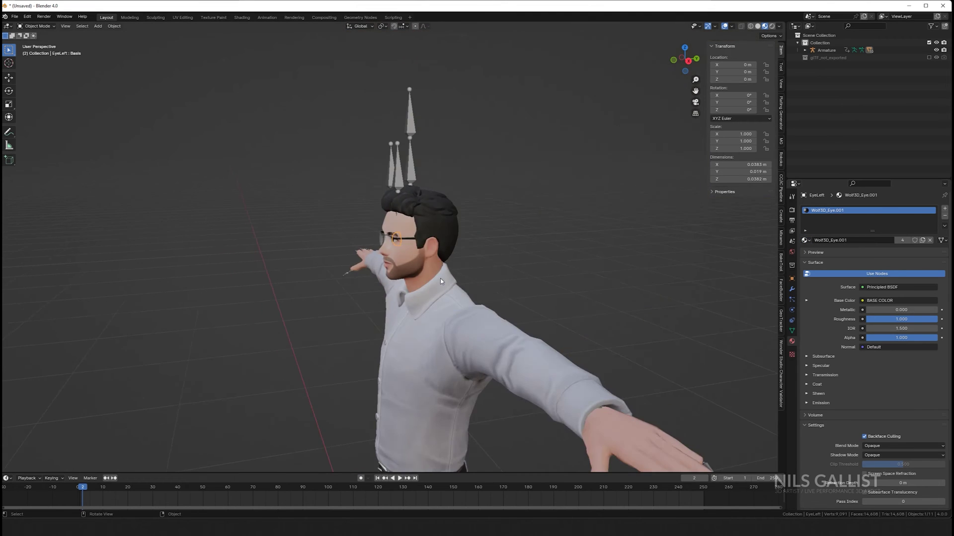
Examine the vertex groups and shape keys of the character's head mesh.
middle_drag(440, 278, 433, 258)
scroll(355, 218, up, 3)
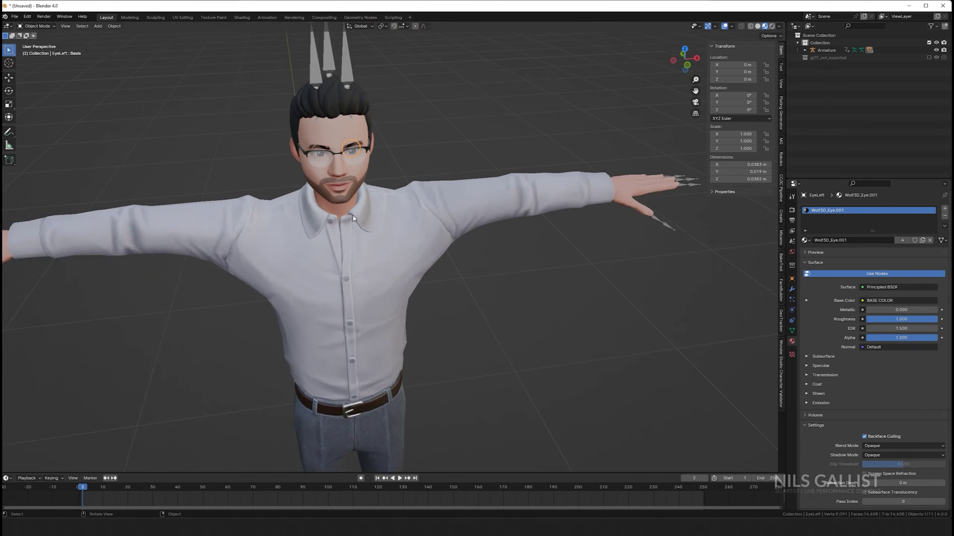
click(341, 162)
click(791, 331)
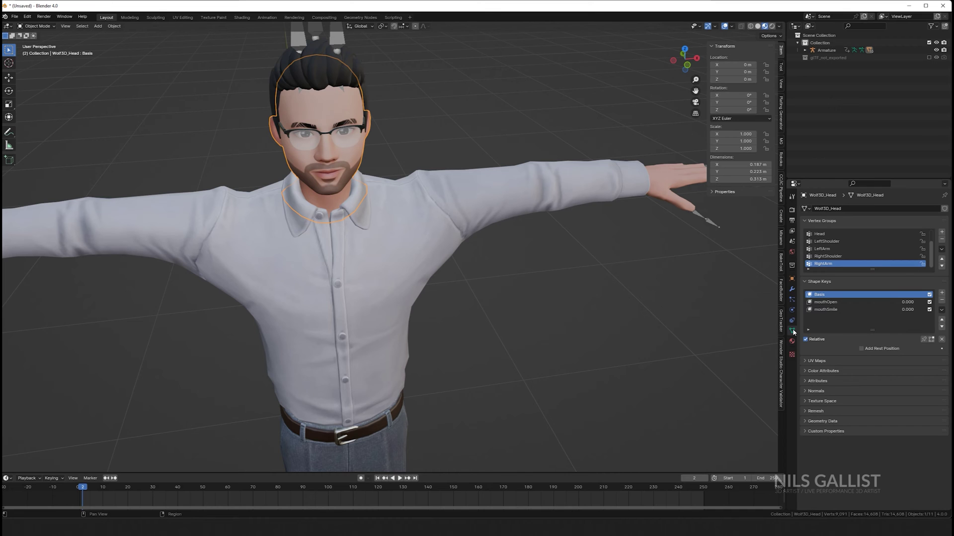
scroll(433, 220, down, 8)
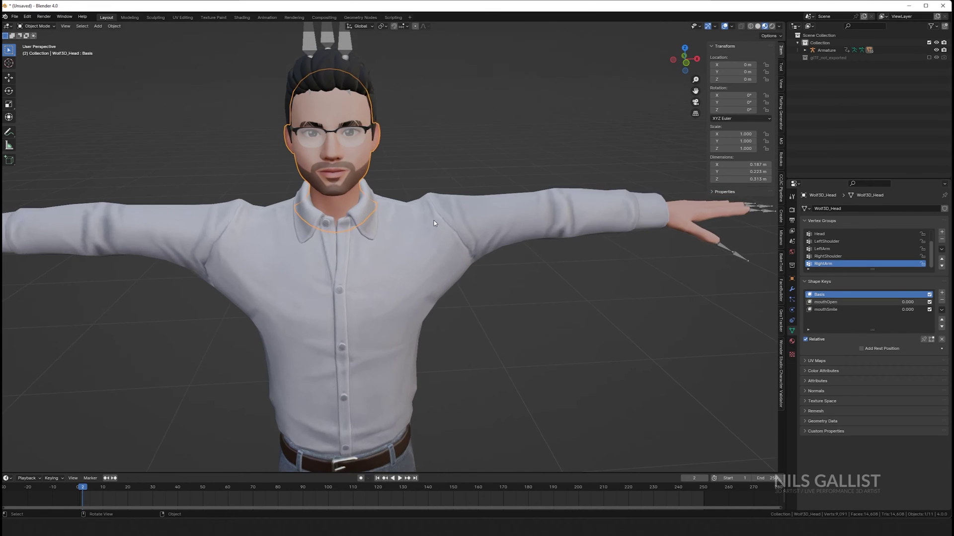
scroll(442, 284, up, 3)
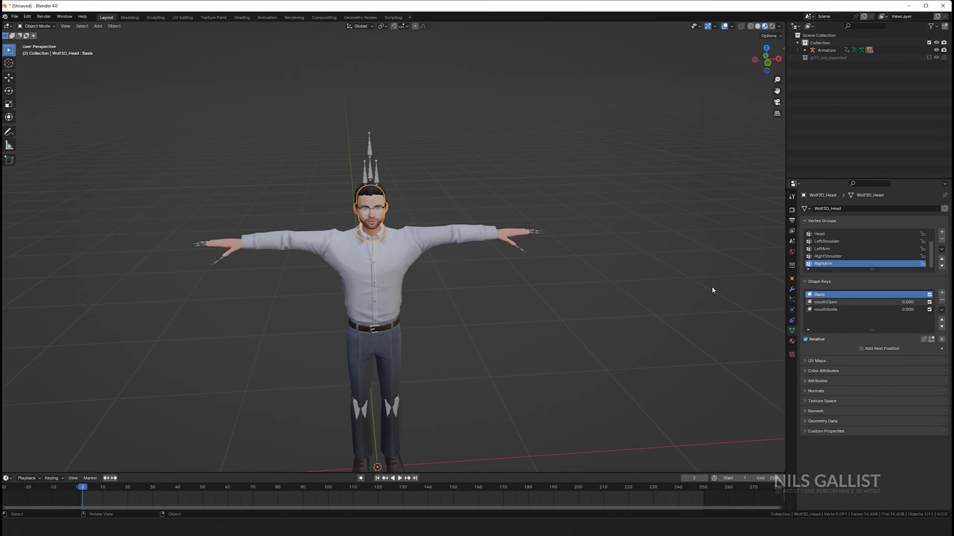
Show the Wonder Studio Character Validator settings and widen them so the instructions are readable.
click(781, 362)
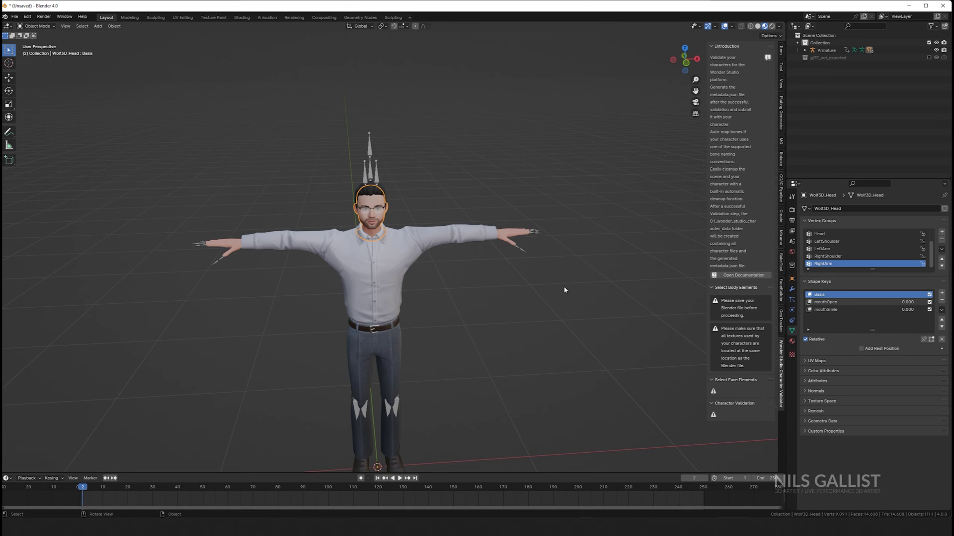
scroll(556, 289, down, 2)
middle_drag(427, 298, 467, 330)
drag(704, 232, 548, 224)
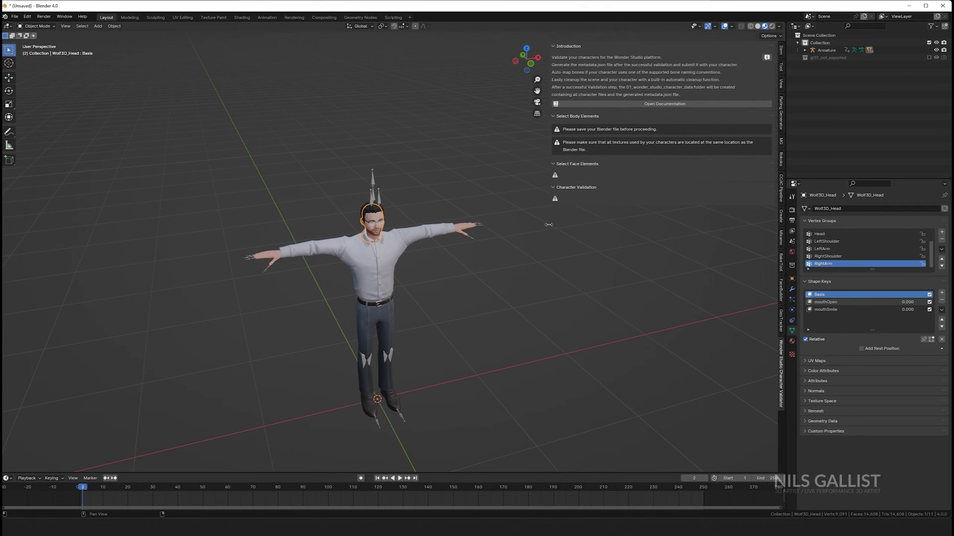
Save the file as Thorste_Test.blend in the WonderStudio\Tester folder.
click(27, 16)
click(14, 17)
click(15, 17)
click(27, 74)
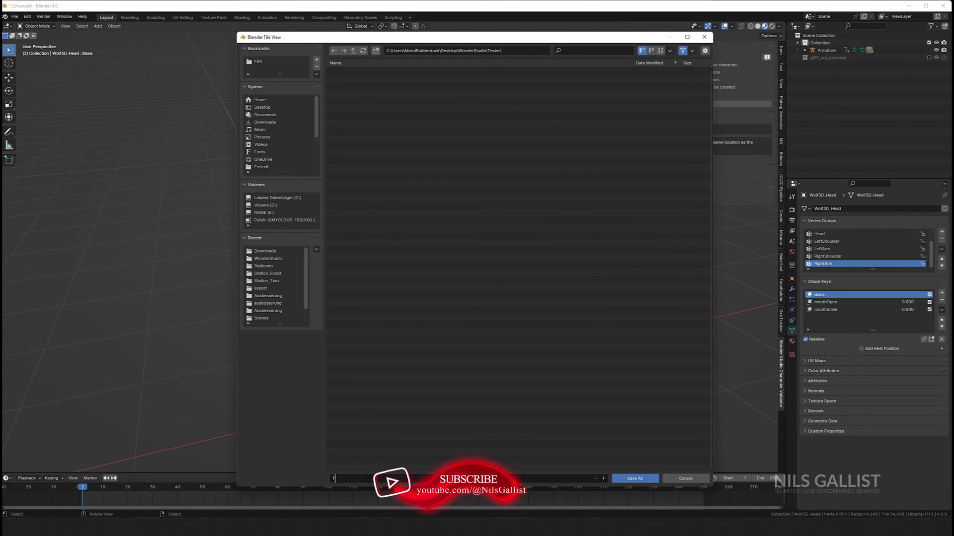
text(Thorste_Test)
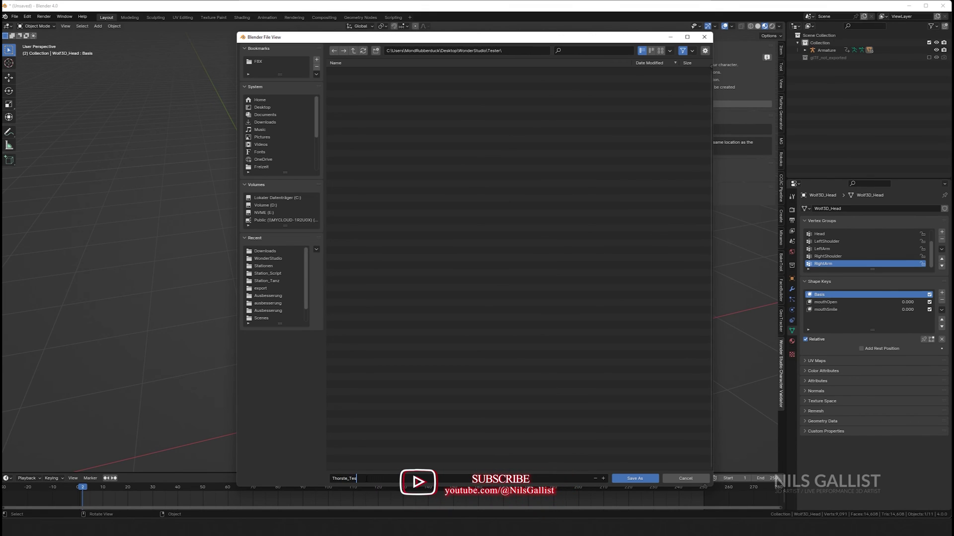
click(366, 481)
click(632, 479)
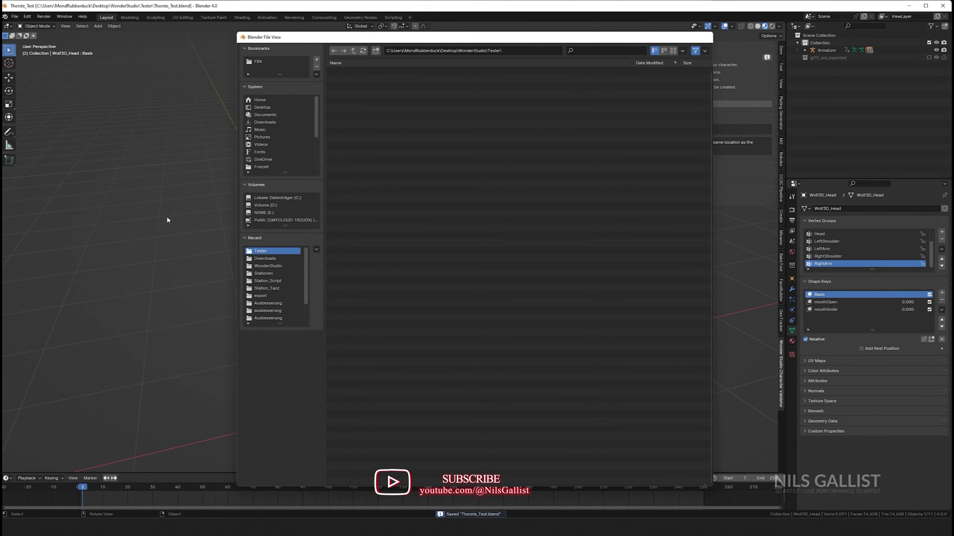
Unpack the packed resources so the texture files are written to the blend file's directory.
click(15, 17)
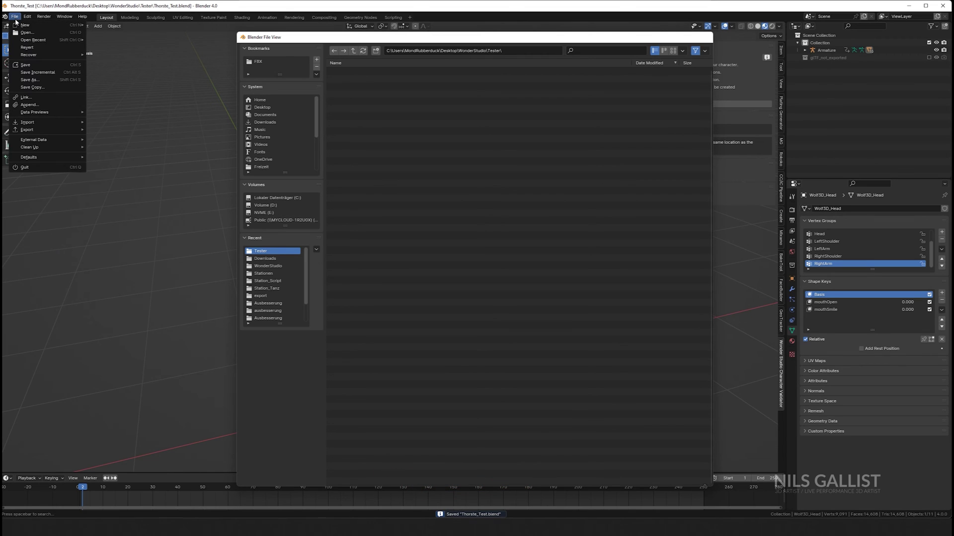
mouse_move(69, 140)
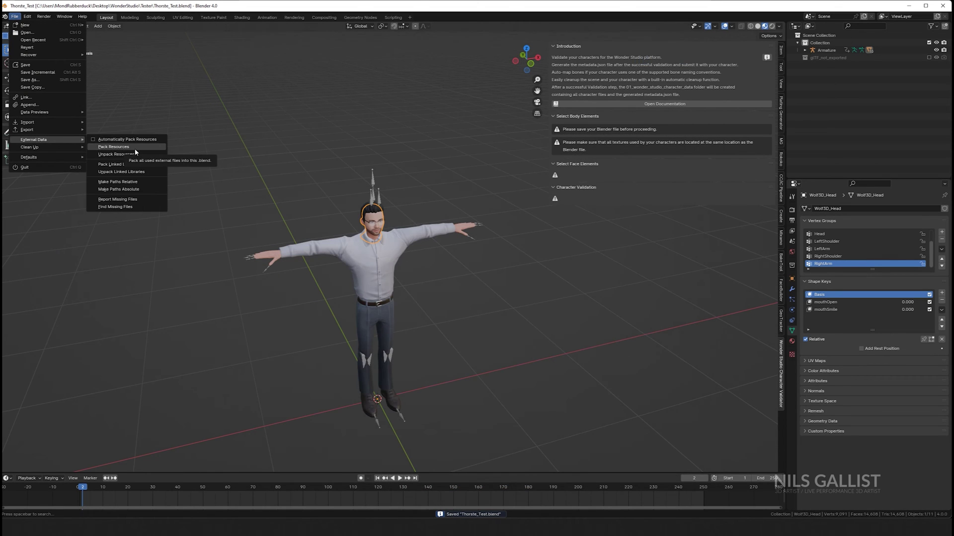
click(135, 154)
click(85, 153)
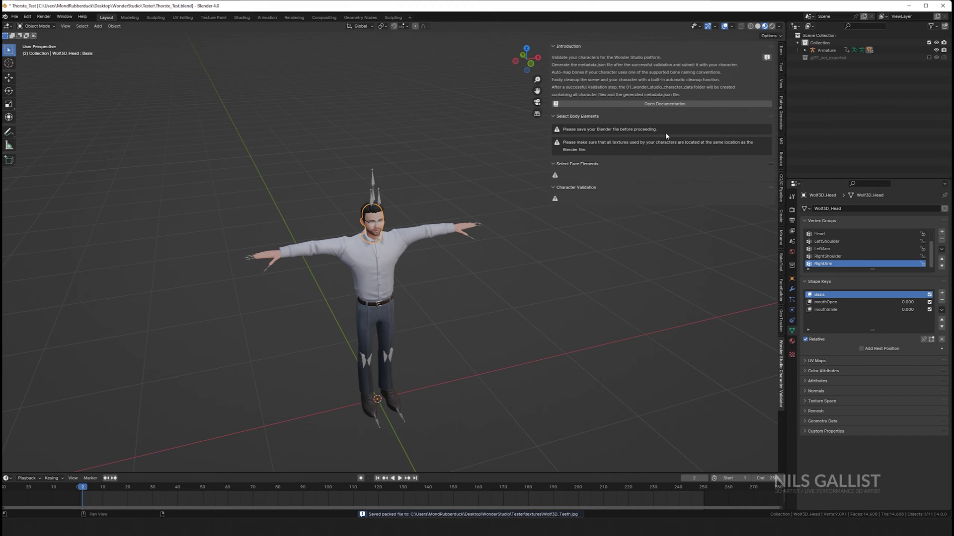
Set Armature as the validator's body armature and auto-assign all of its pose bones.
middle_drag(393, 256, 378, 252)
scroll(393, 267, up, 2)
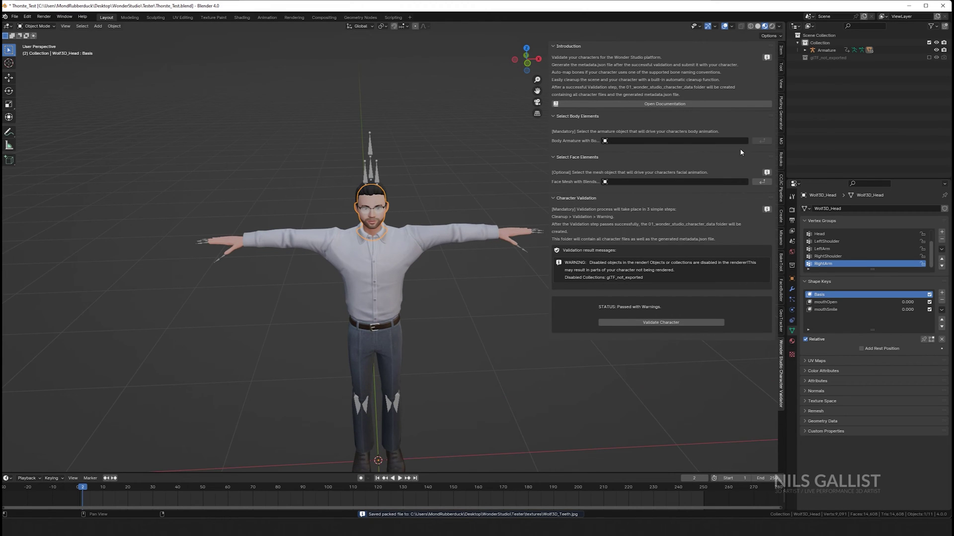
click(374, 162)
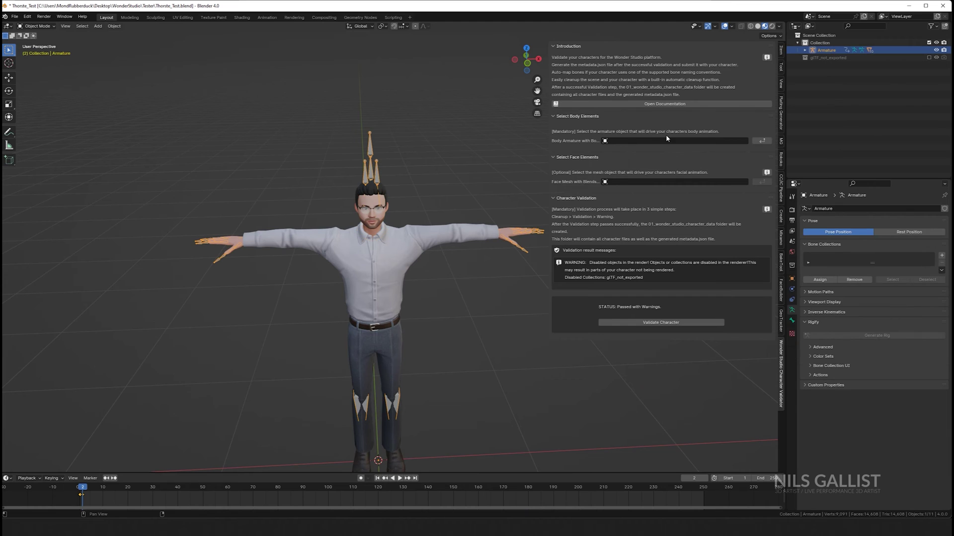
click(665, 141)
click(626, 153)
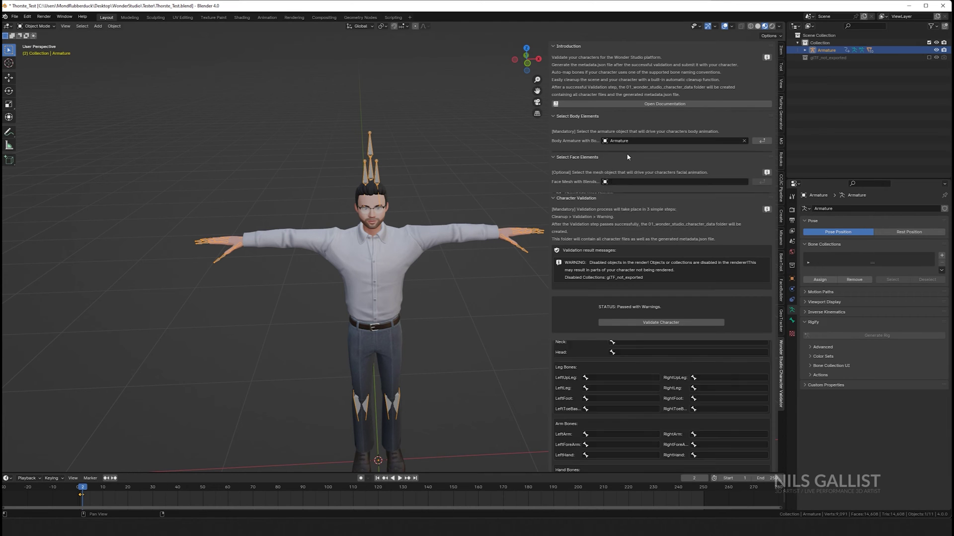
click(653, 225)
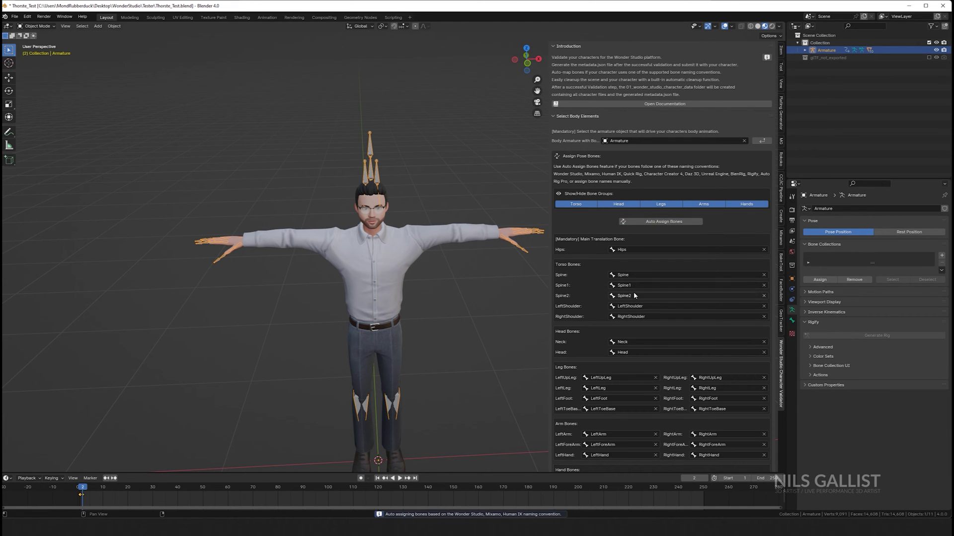
scroll(632, 300, down, 12)
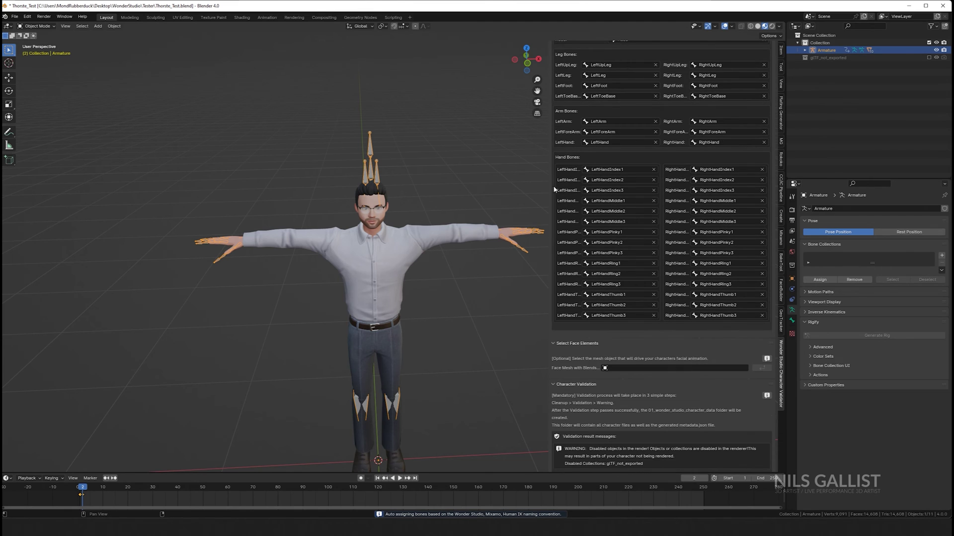
Try Wolf3D_Head as the validator's optional face mesh with blendshapes and clear the selection again.
scroll(631, 333, down, 2)
click(628, 338)
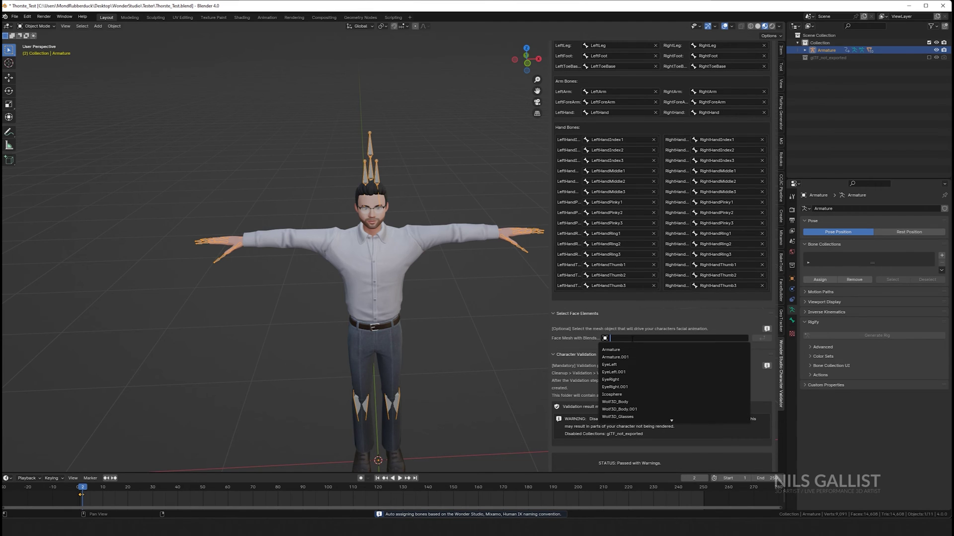
key(Down)
key(Down)
key(Down)
key(Down)
key(Down)
key(Down)
key(Down)
key(Down)
key(Down)
key(Down)
key(Down)
key(Down)
key(Down)
key(Down)
key(Down)
key(Down)
key(Down)
key(Down)
key(Down)
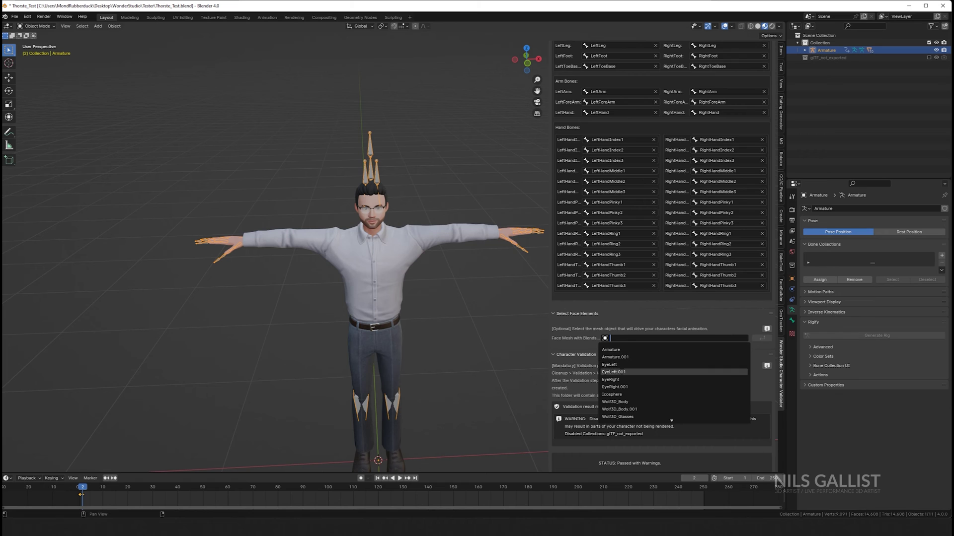
scroll(644, 379, down, 3)
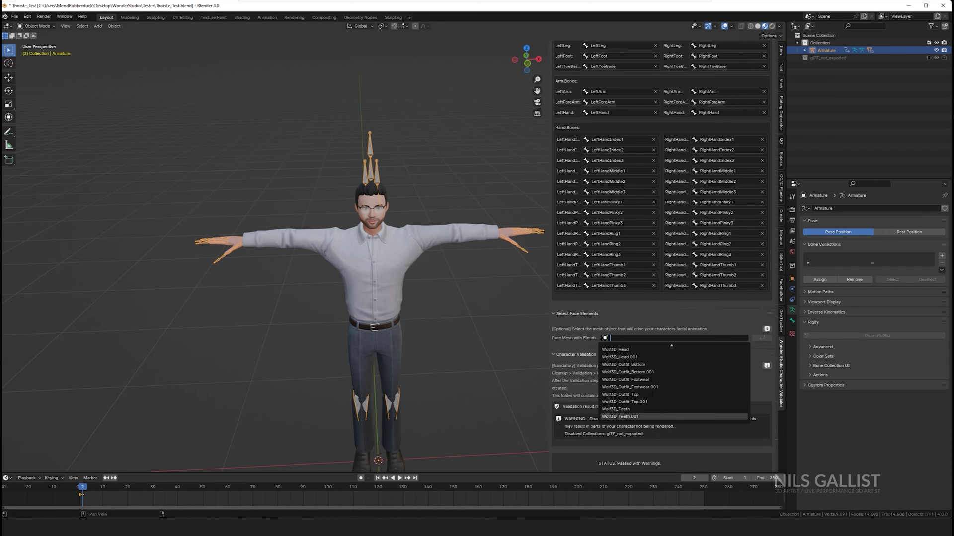
scroll(644, 379, up, 13)
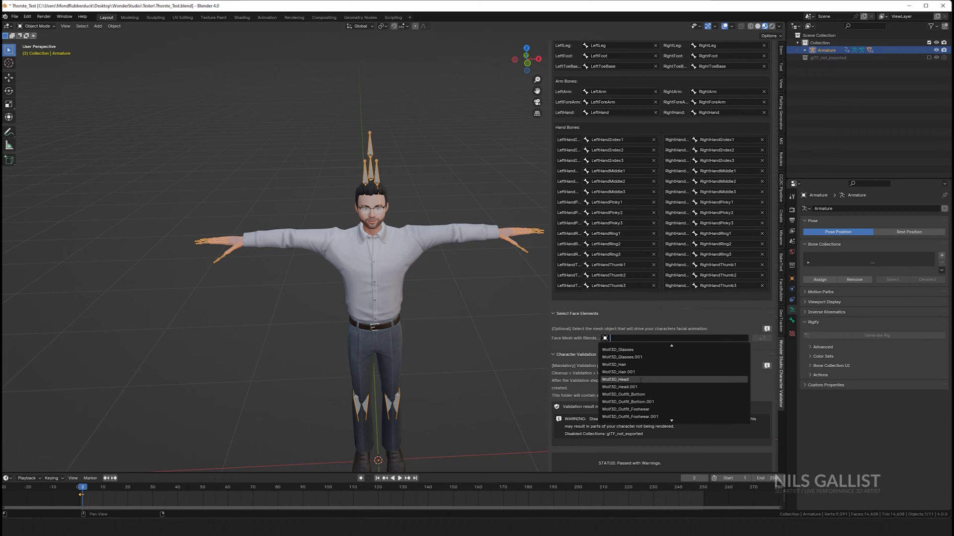
click(642, 379)
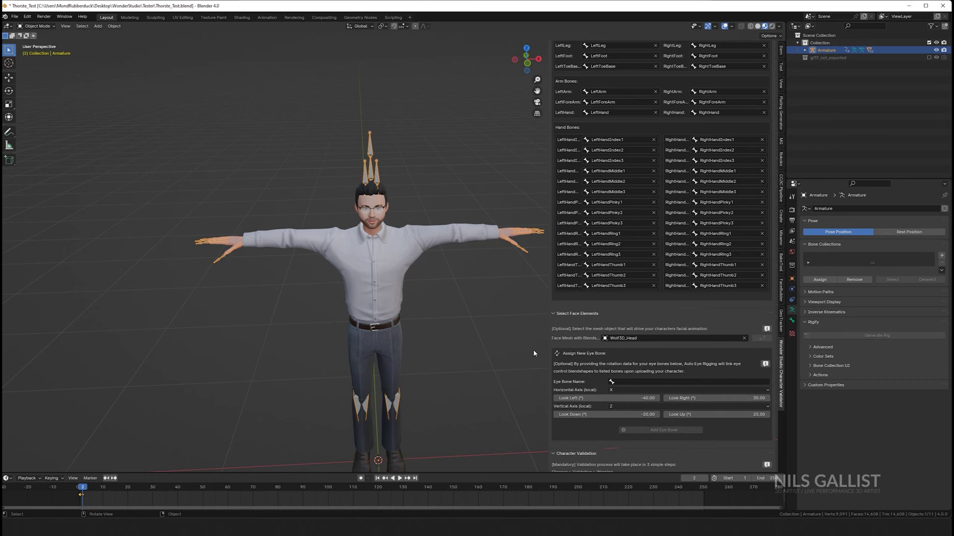
scroll(432, 286, up, 5)
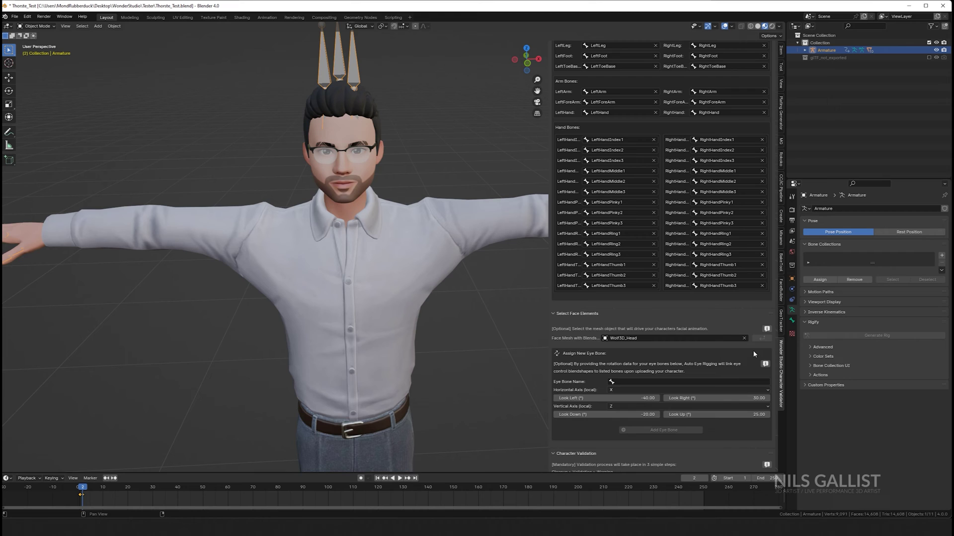
click(745, 339)
Validate the character, run the validator's character cleanup and validate the cleaned character again.
scroll(648, 377, down, 2)
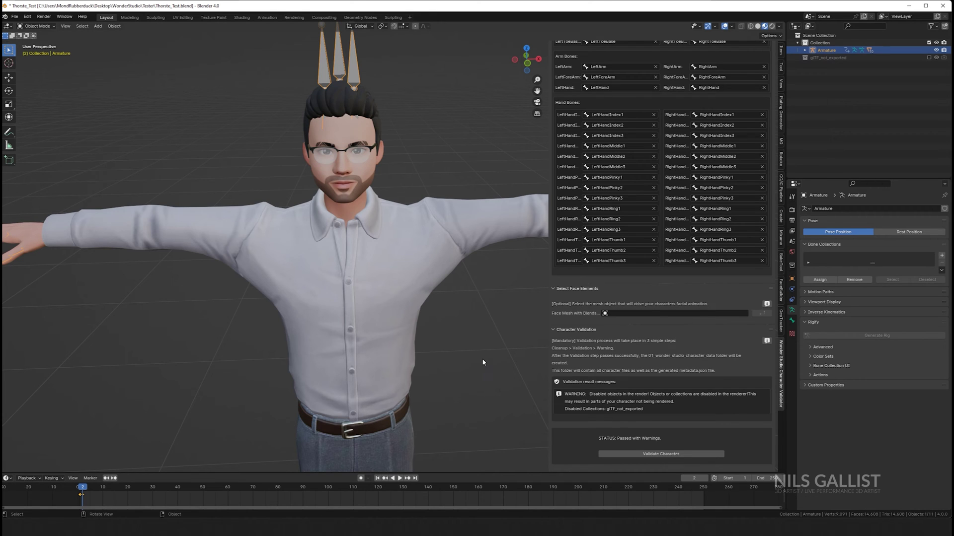
click(657, 454)
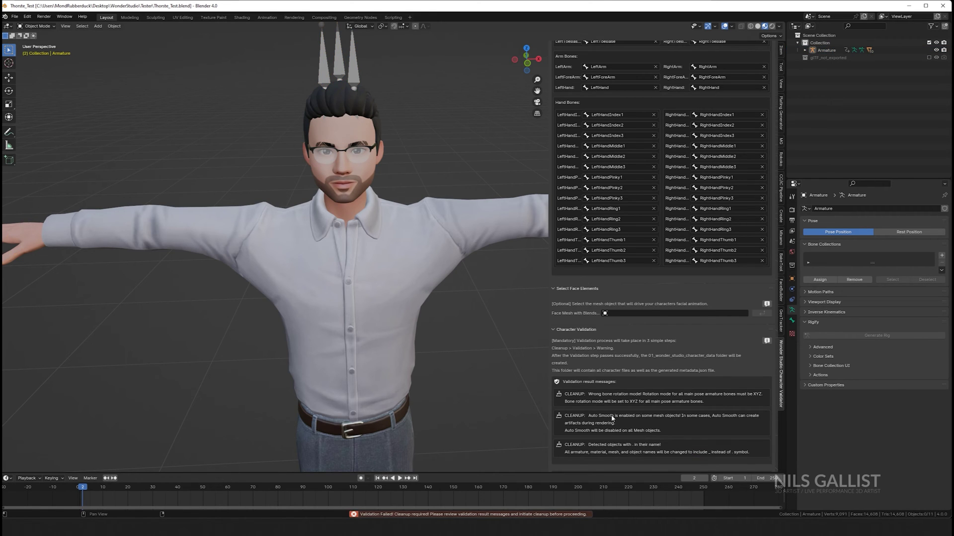
scroll(640, 418, down, 3)
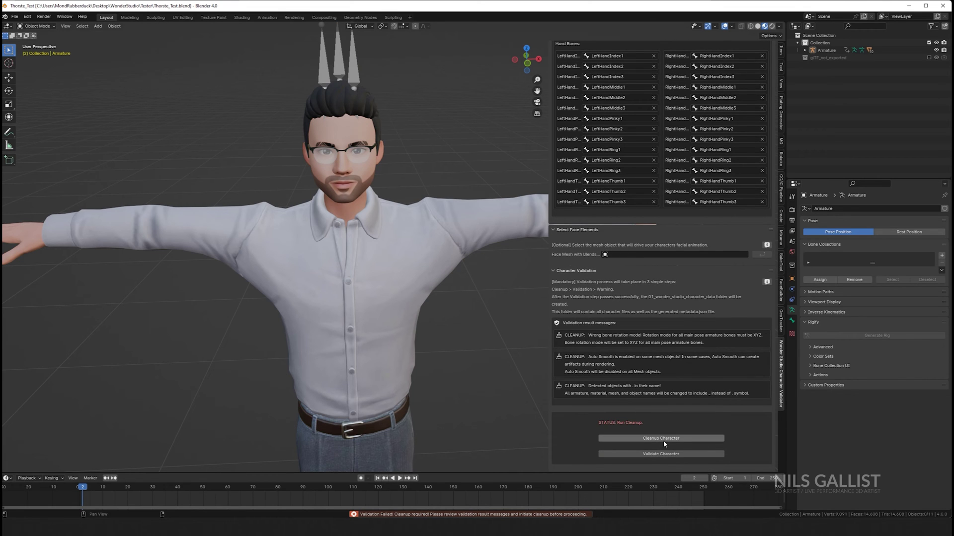
click(663, 440)
click(646, 492)
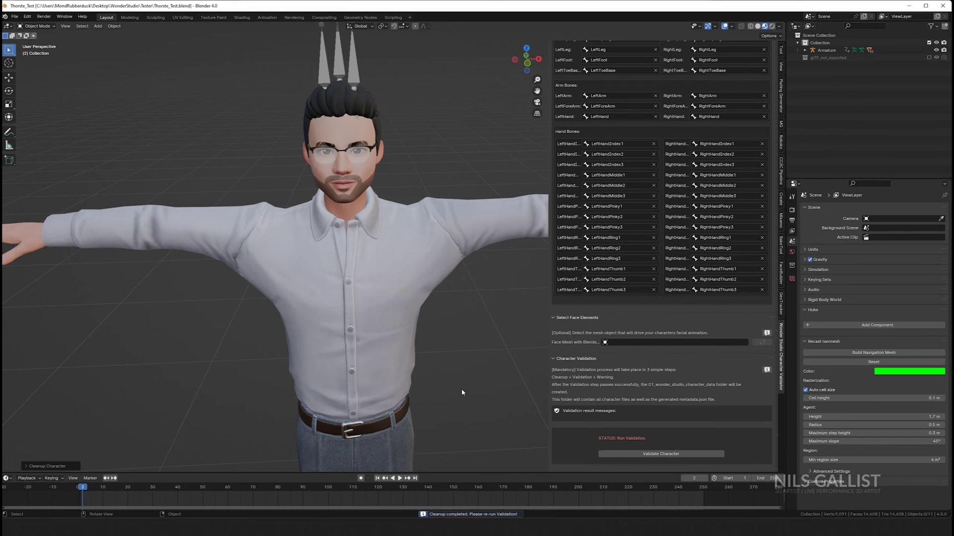
scroll(461, 392, down, 8)
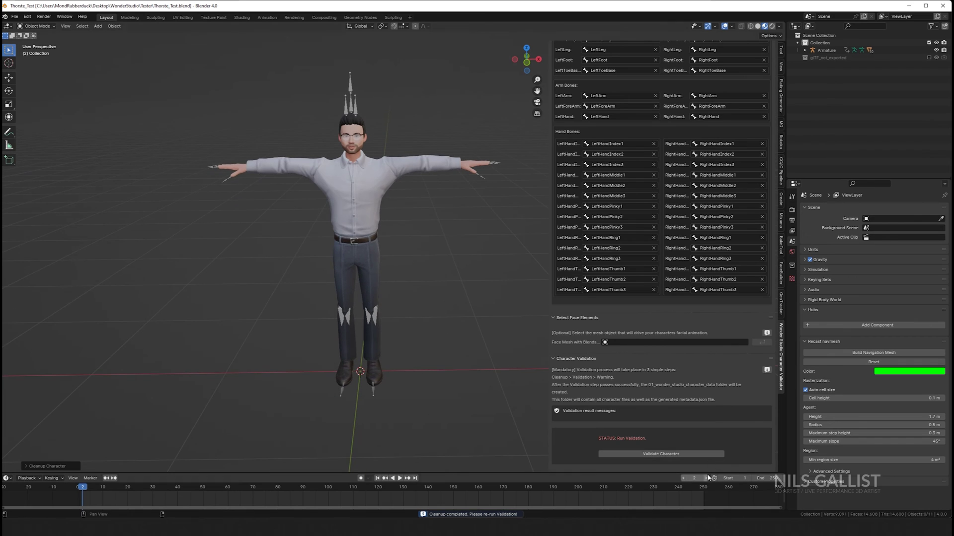
click(668, 454)
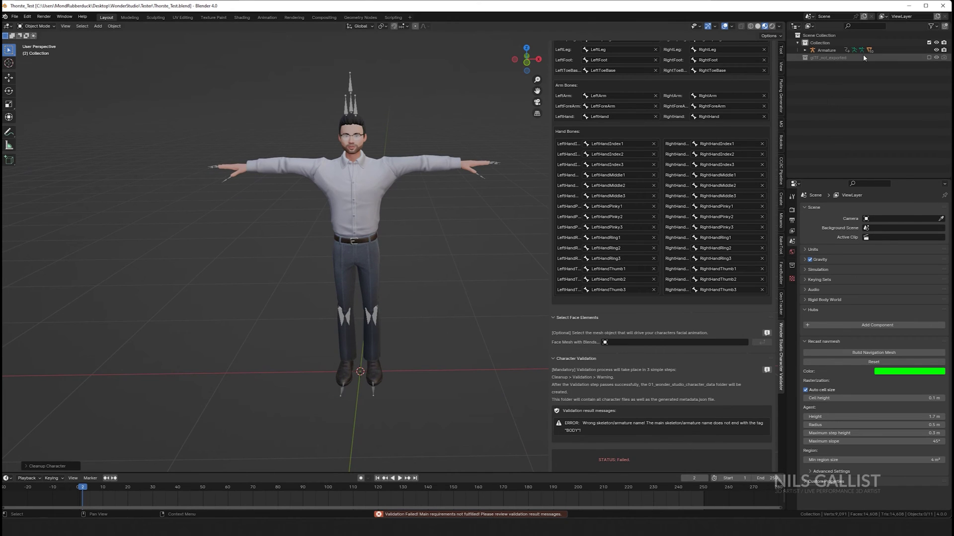
Rename the Armature object in the scene to Thorsten_BODY.
click(826, 50)
double_click(826, 50)
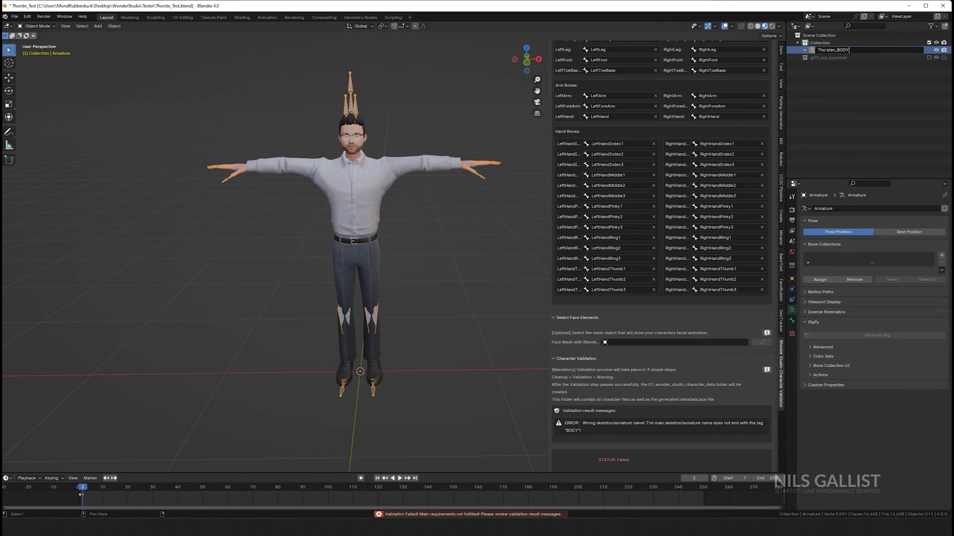
key(Return)
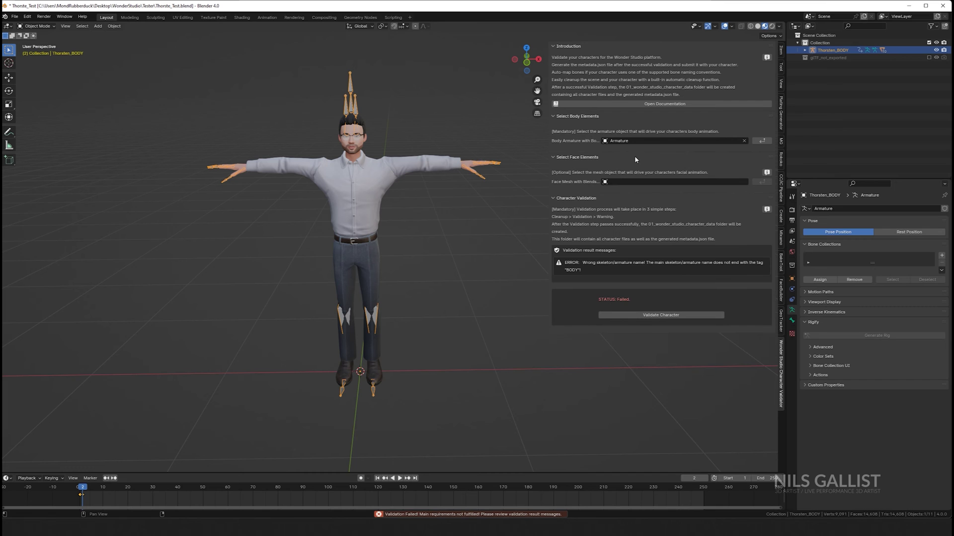
Set Thorsten_BODY as the validator's body armature and auto-assign its bones.
click(634, 141)
text(Tho)
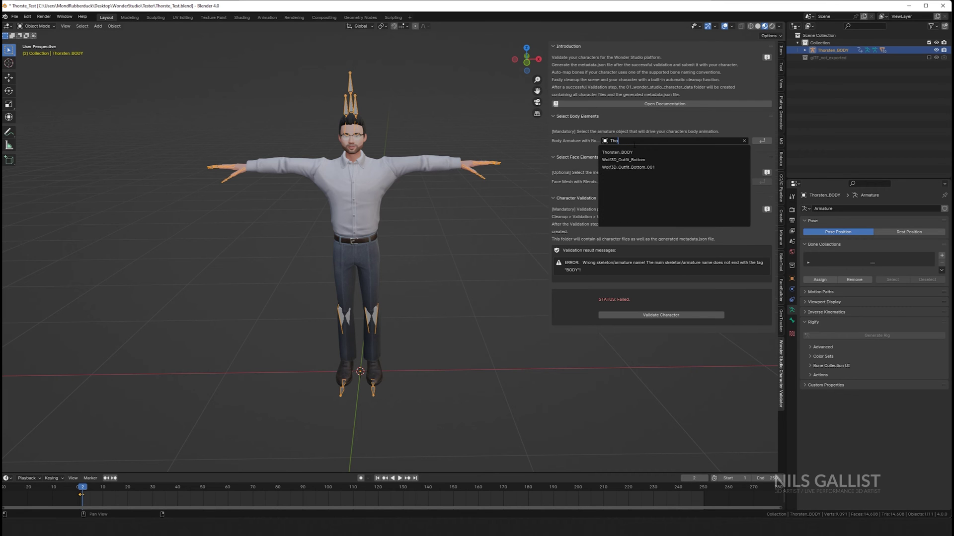
key(Return)
scroll(607, 305, down, 6)
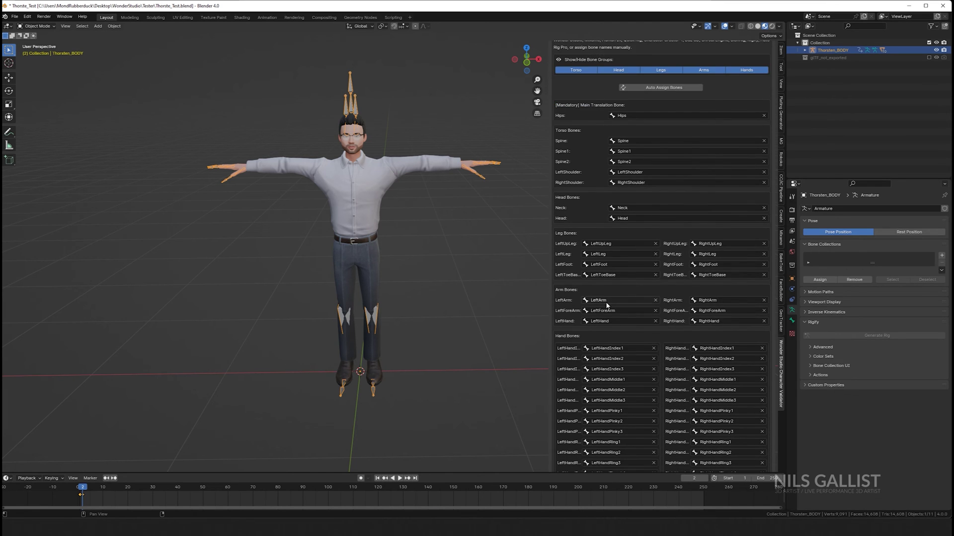
scroll(649, 195, up, 2)
click(663, 131)
scroll(617, 288, down, 12)
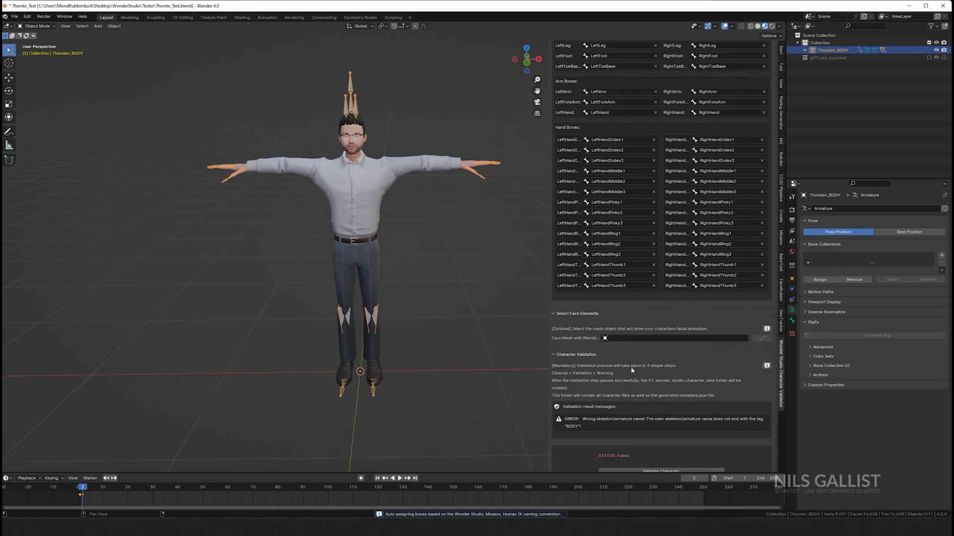
Validate the character with the renamed armature to export its files and save the blend file.
click(660, 454)
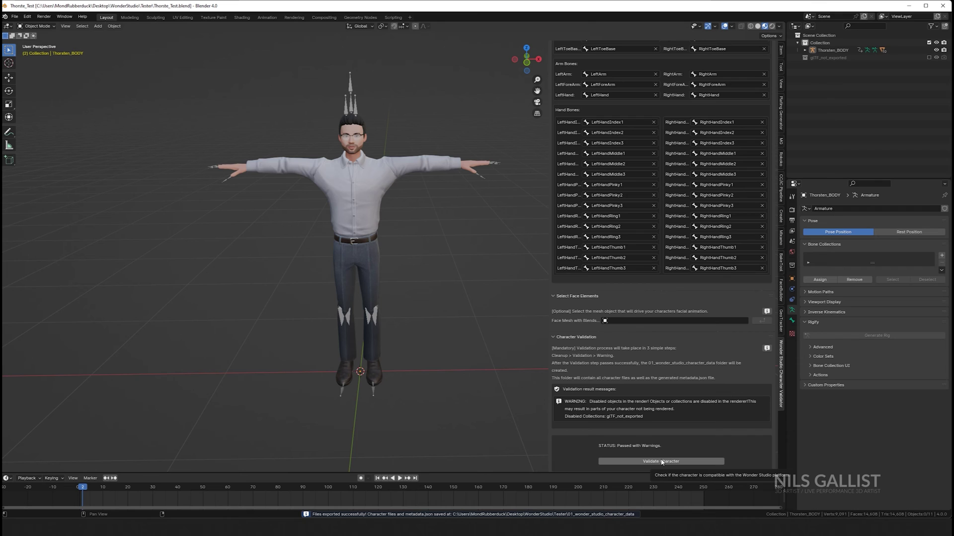
click(662, 462)
key(ctrl+s)
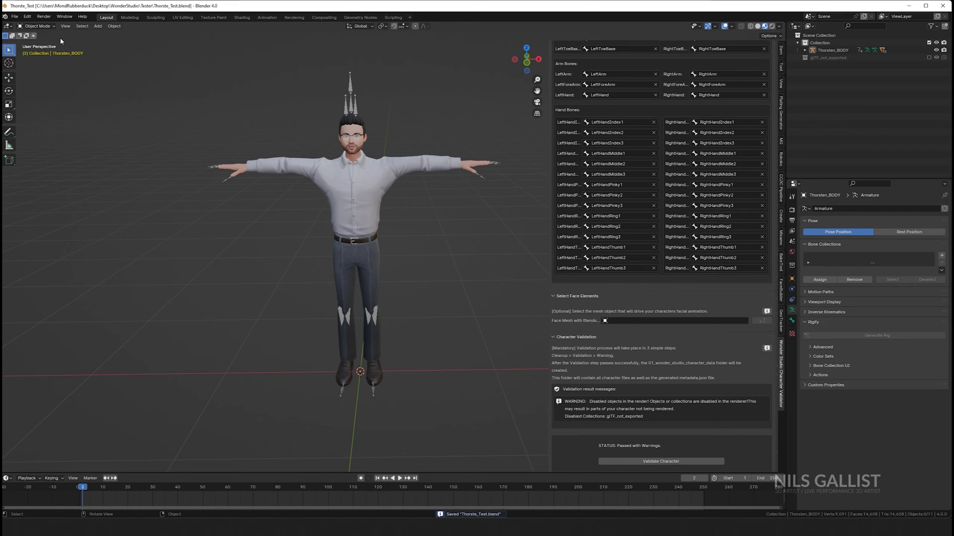
Switch to Wonder Studio in the browser and create a new character named Thorsten.
mouse_move(254, 196)
middle_down()
mouse_move(213, 196)
mouse_move(270, 204)
middle_up()
click(909, 6)
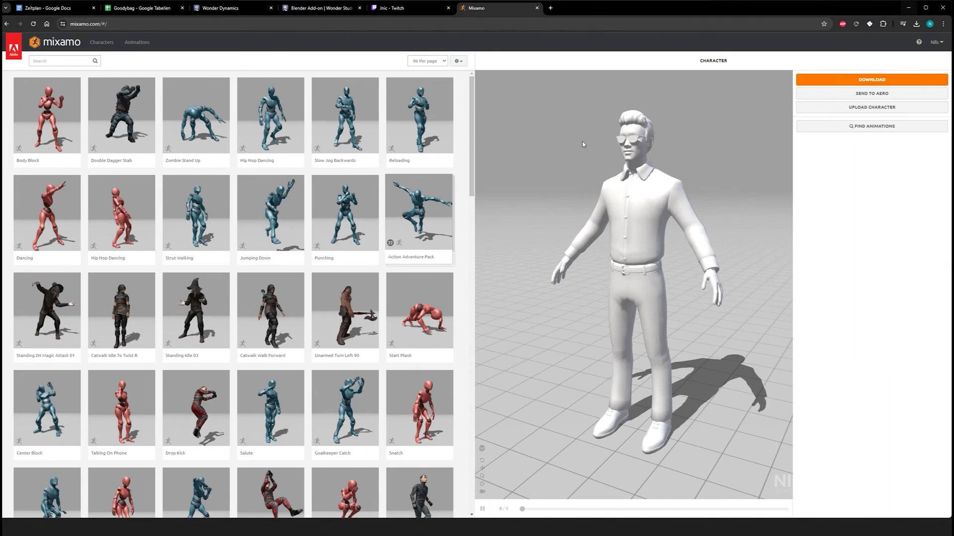
click(320, 10)
click(225, 8)
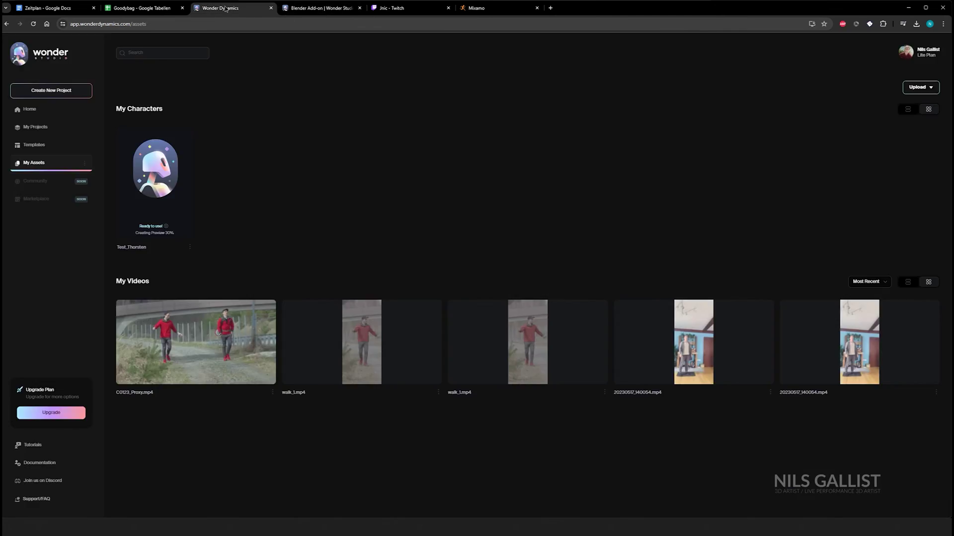
click(924, 87)
click(914, 121)
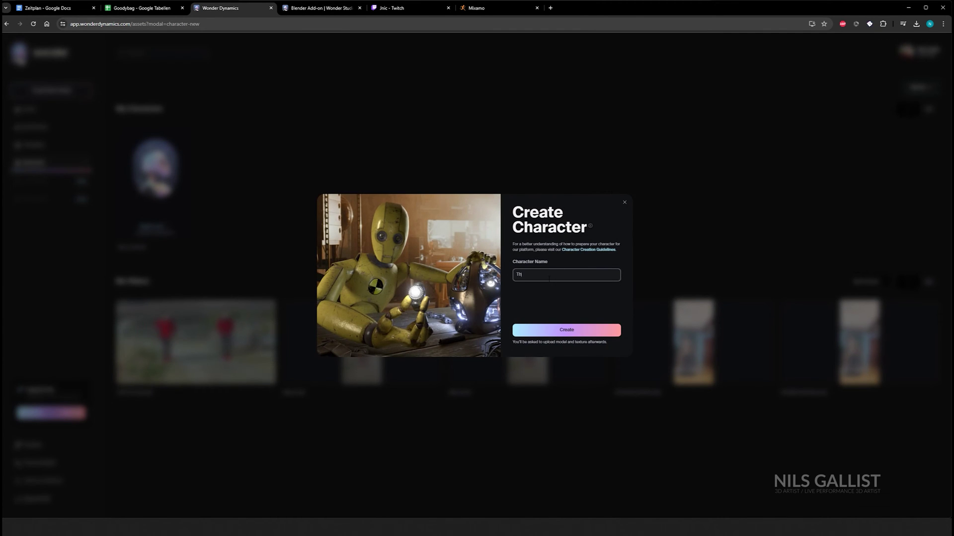
click(577, 330)
Add metadata.json and Thorste_Test_output.blend from Tester\01_wonder_studio_character_data to the character upload.
click(577, 298)
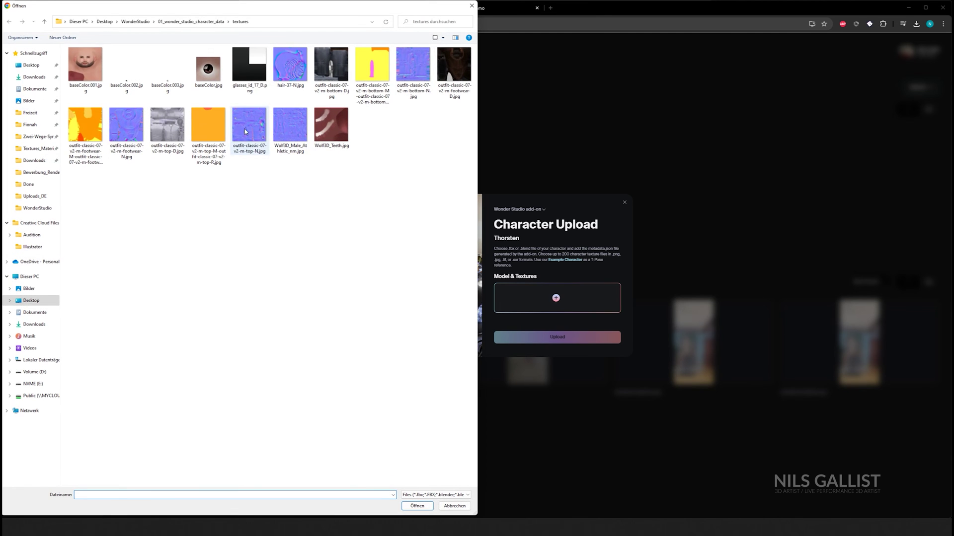
click(192, 21)
click(144, 23)
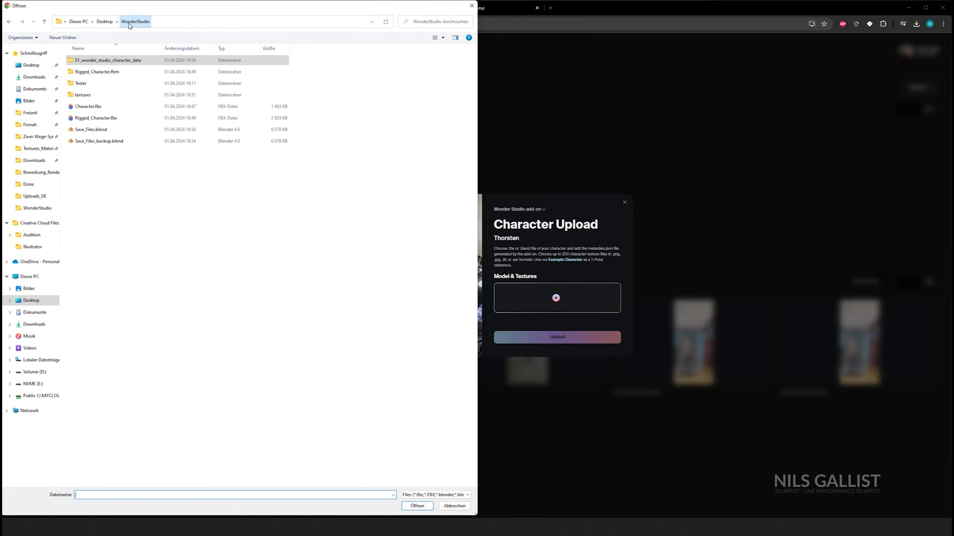
double_click(96, 85)
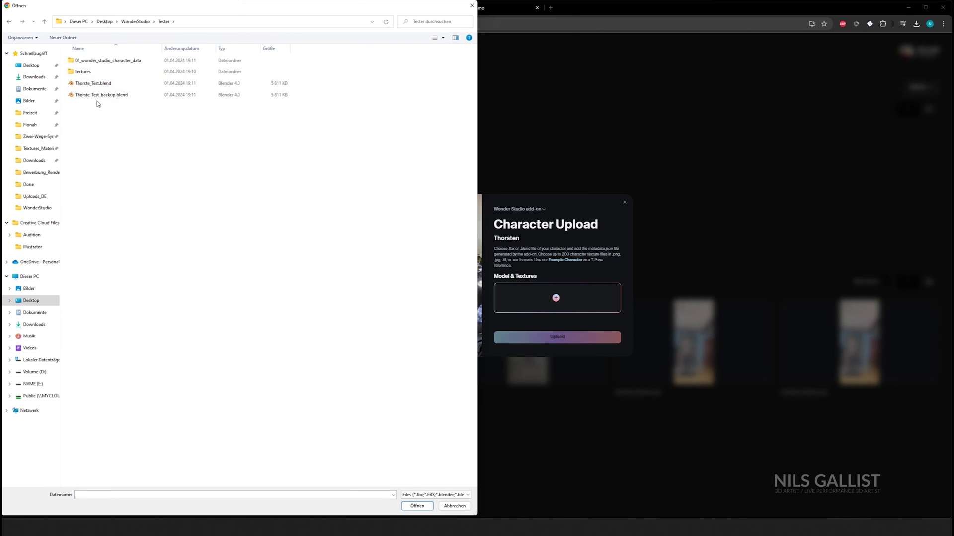
double_click(122, 61)
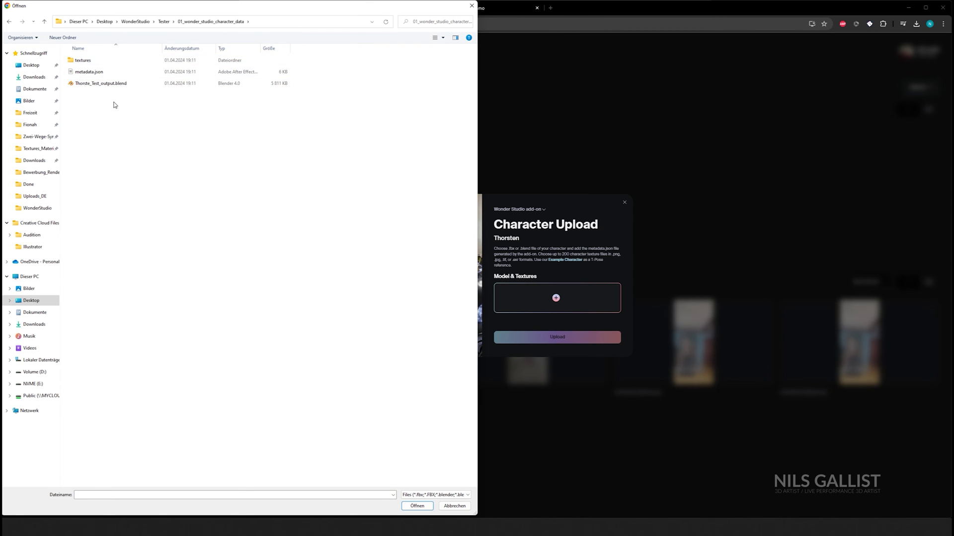
drag(97, 97, 99, 71)
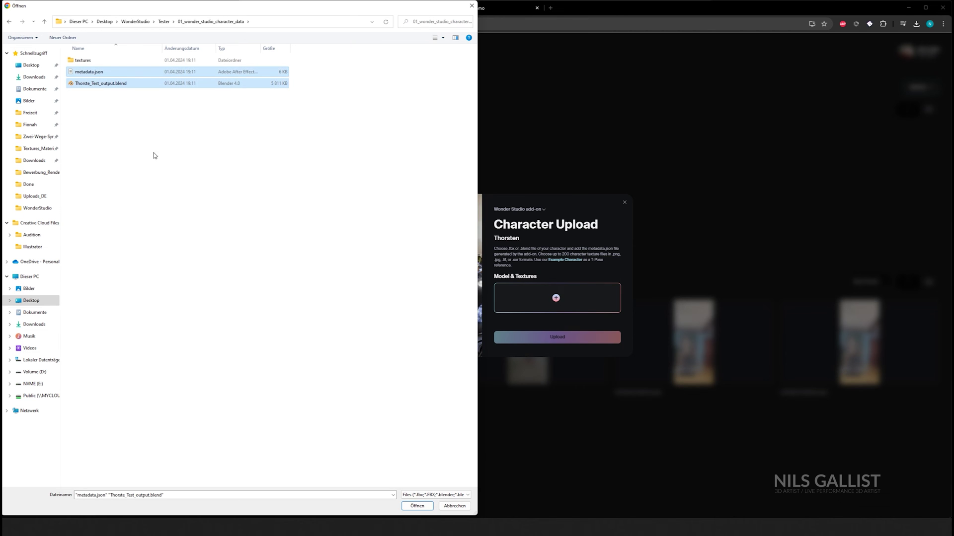
click(418, 506)
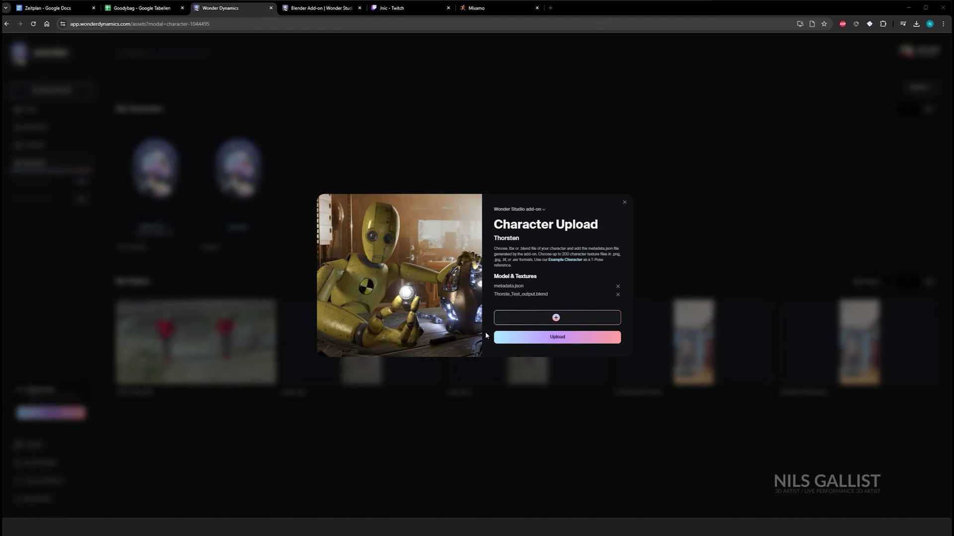
Add all image files from the exported textures folder to the character upload.
click(556, 320)
double_click(100, 60)
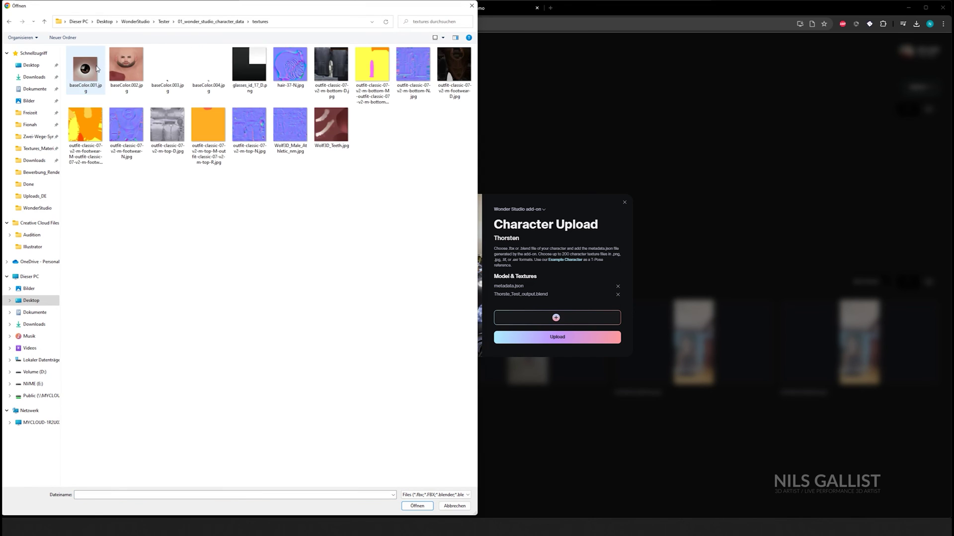
click(98, 88)
key(ctrl+a)
click(414, 506)
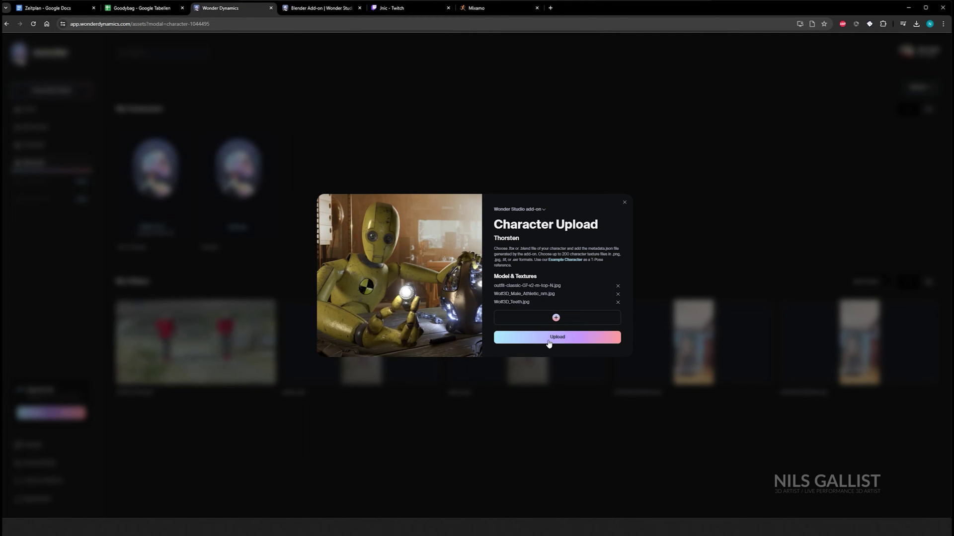
Upload the chosen model and texture files and start the online validation of the character.
click(548, 338)
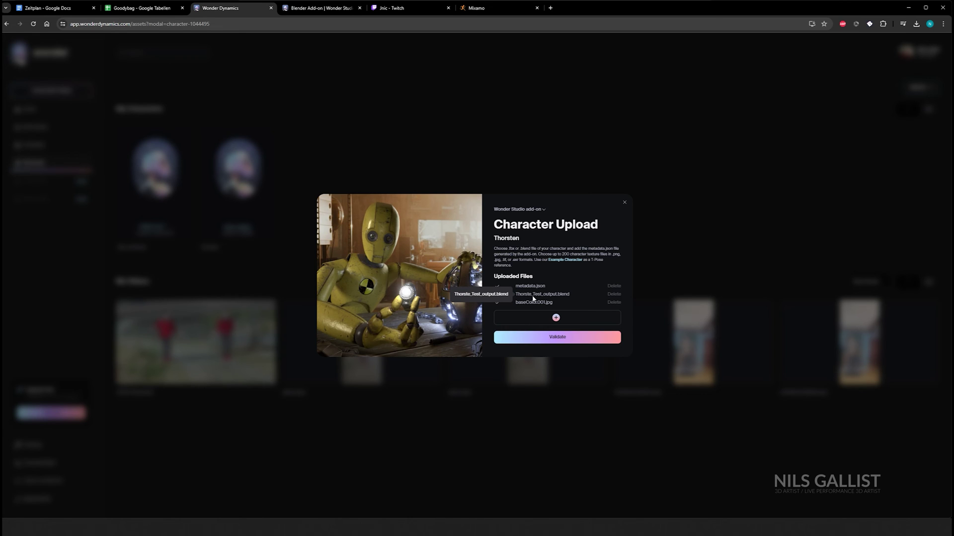
click(558, 338)
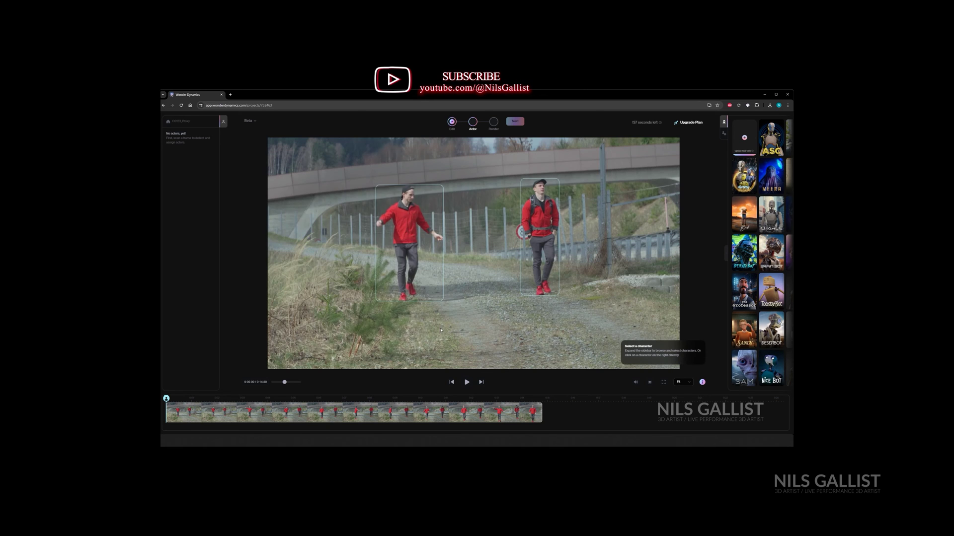
View DesertBot's details in the expanded character library of the video project and close the library.
click(771, 330)
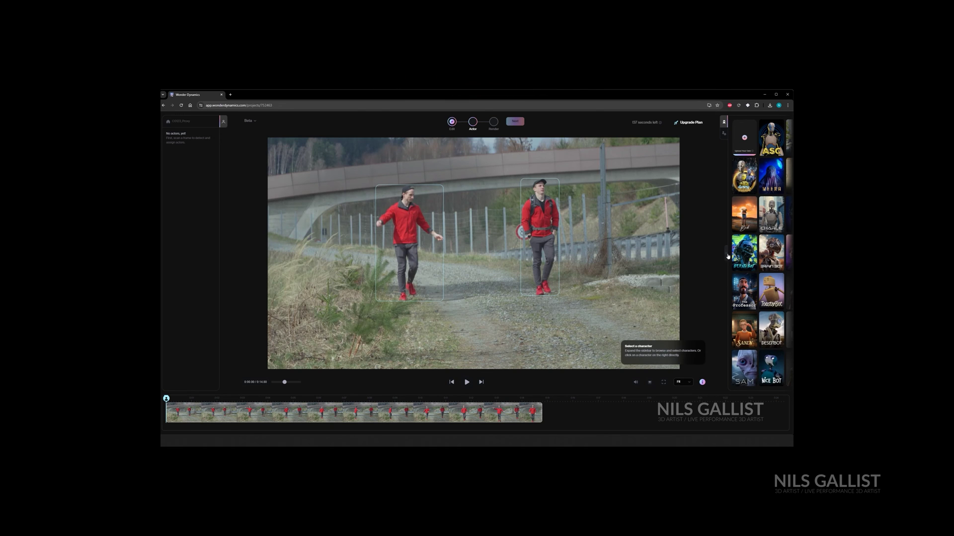
click(726, 254)
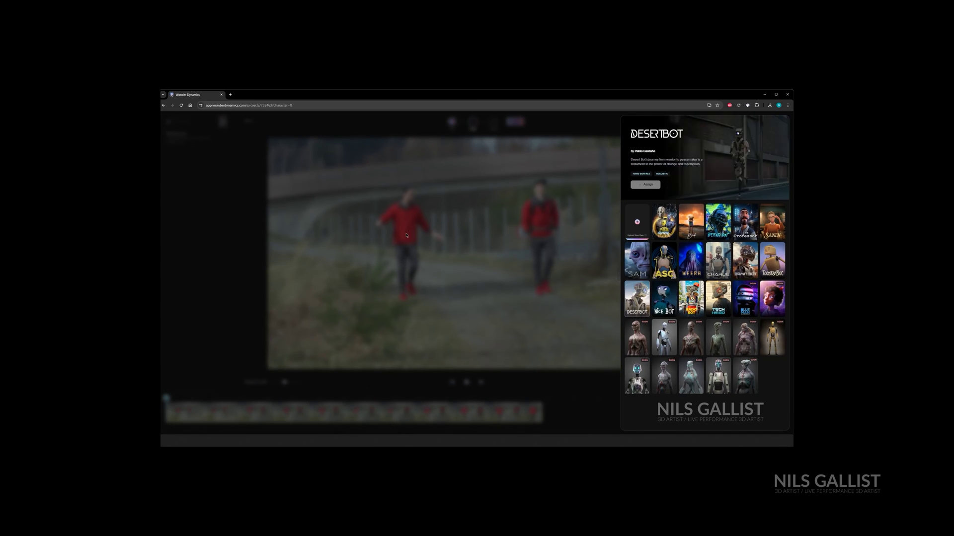
click(607, 264)
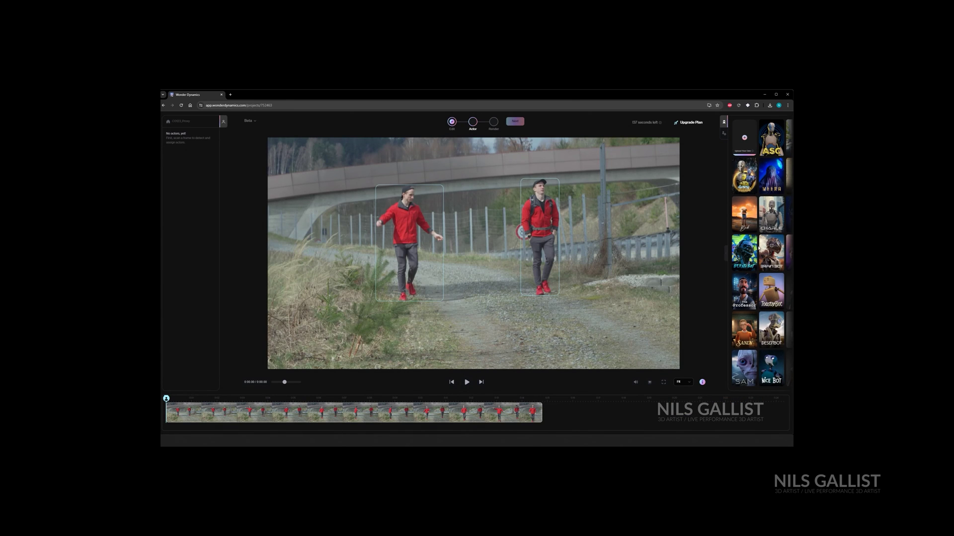
Assign DesertBot to the actor in the red jacket without a backpack and proceed to the render settings.
drag(780, 327, 404, 234)
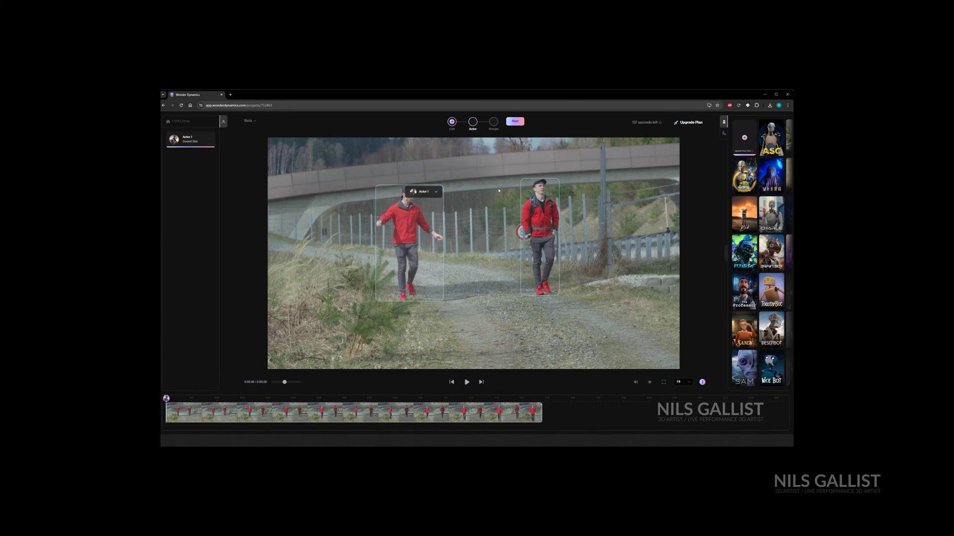
click(515, 122)
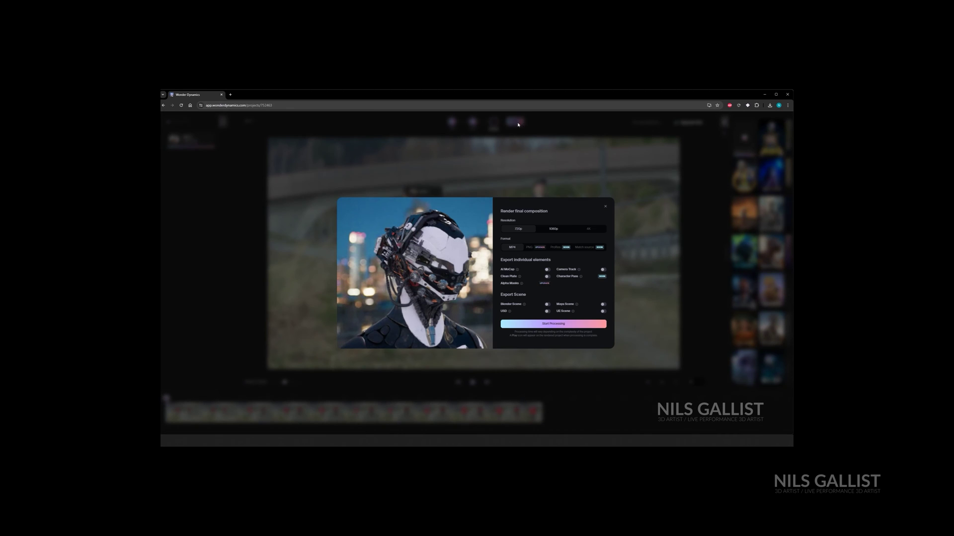
Set the final render to 1080p with Clean Plate and Camera Track exports and start processing.
click(552, 230)
click(603, 269)
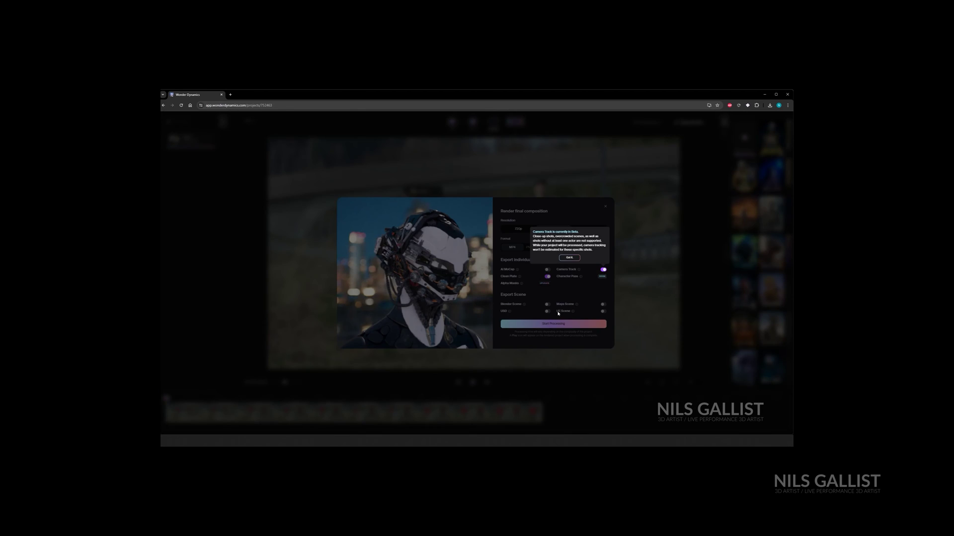
click(569, 258)
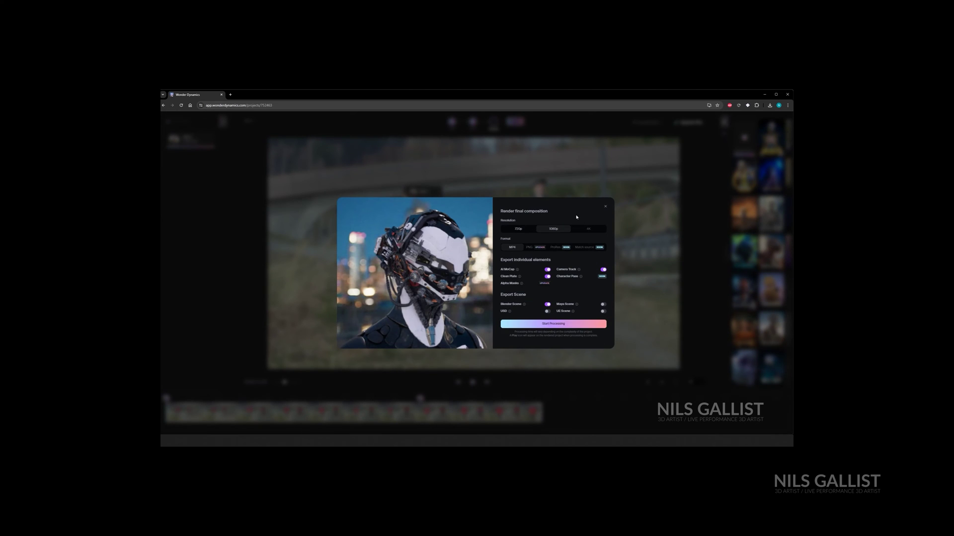
click(559, 325)
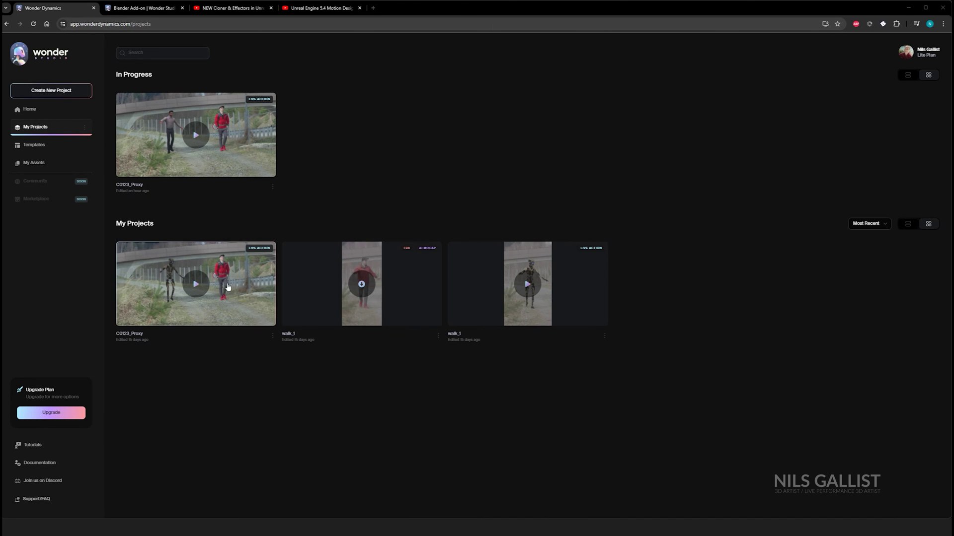
Open the in-progress C0123_Proxy project and play its rendered video to check the replaced actor.
click(199, 142)
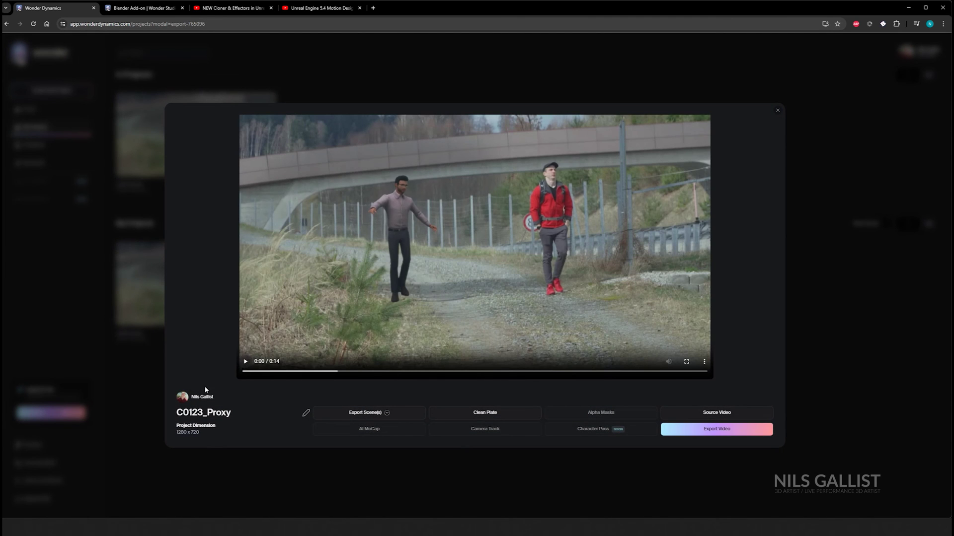
click(248, 365)
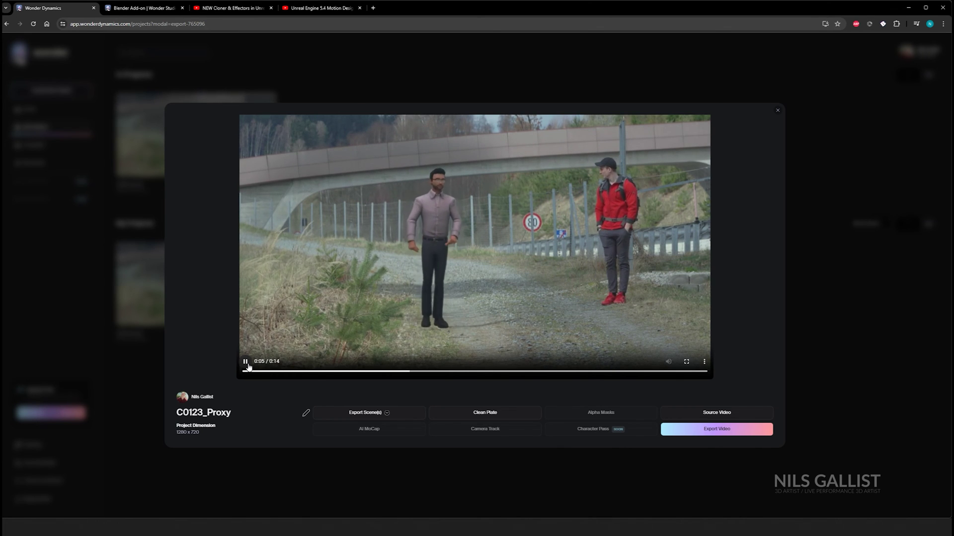
click(246, 362)
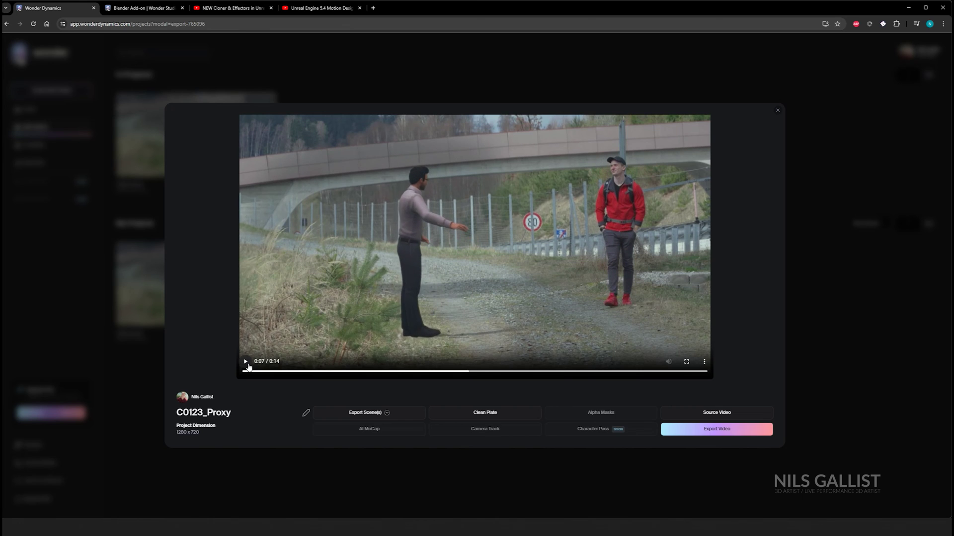
Export the C0123_Proxy project as a Blender Scene and open the downloaded output_full_scenes_files (1).zip.
click(389, 415)
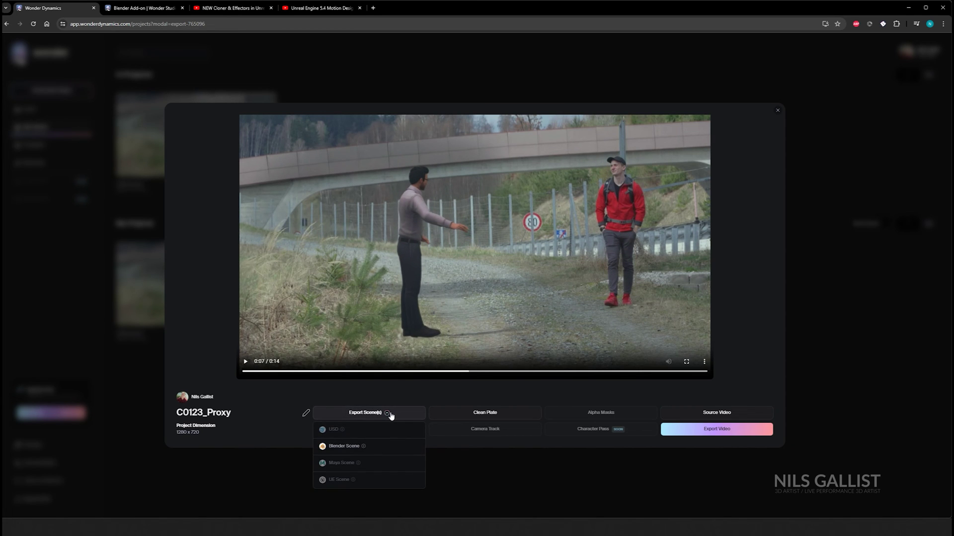
click(353, 446)
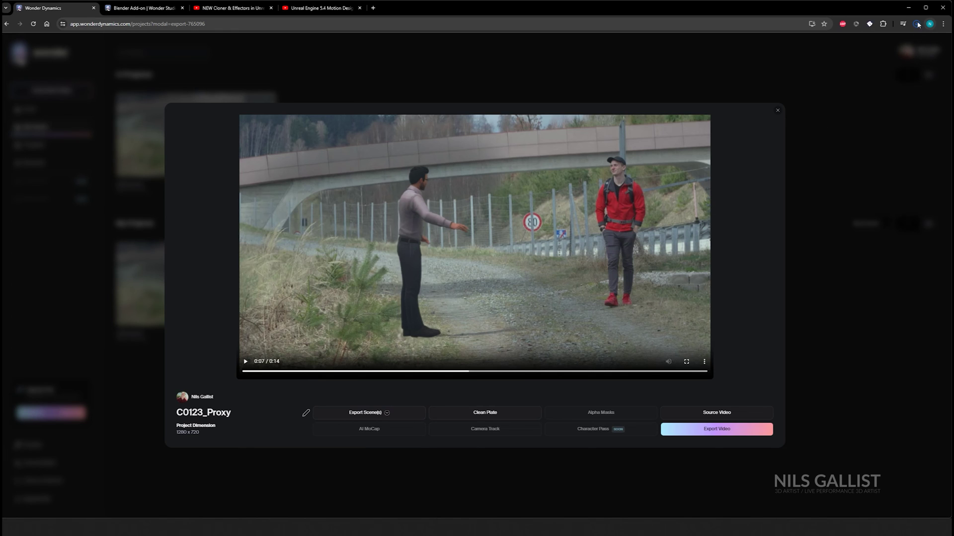
click(916, 24)
click(916, 25)
click(916, 24)
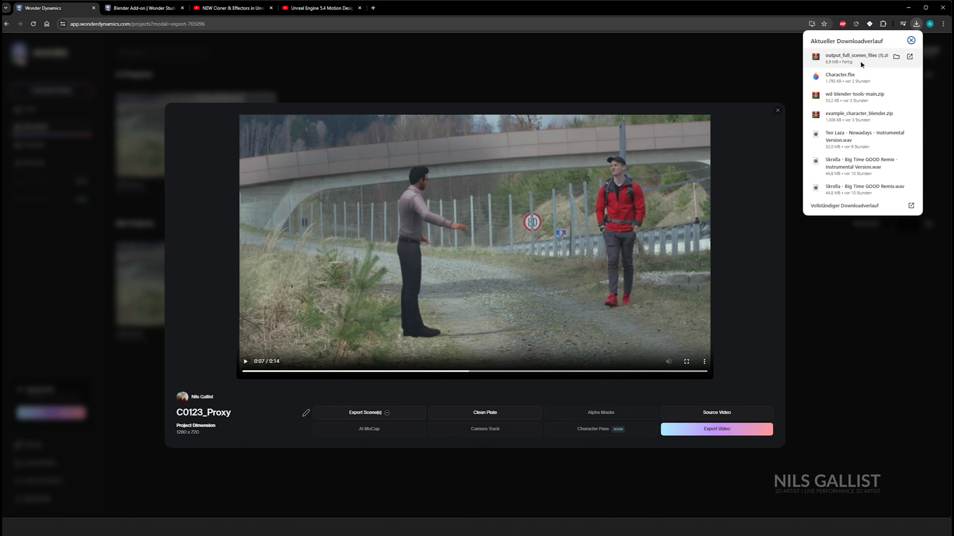
click(854, 58)
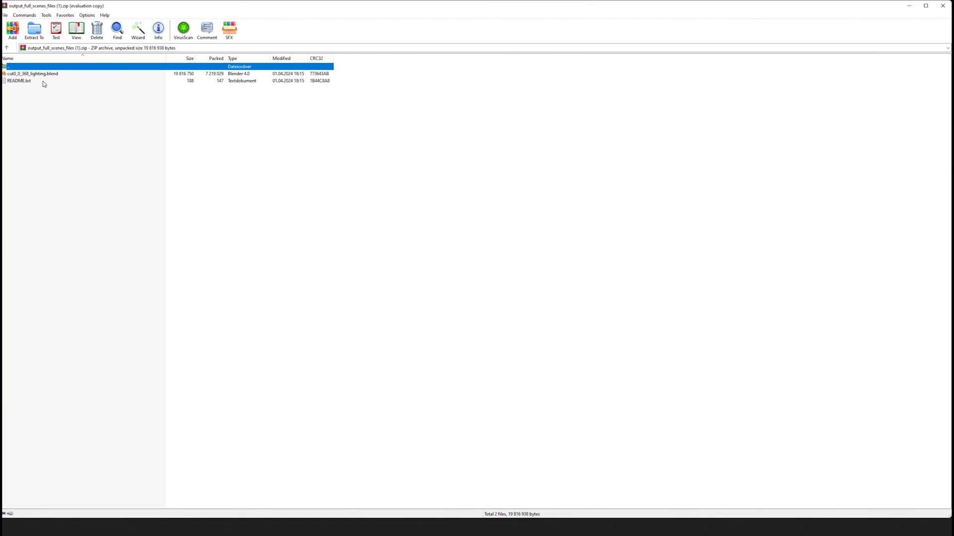
Extract cut0_0_368_lighting.blend from the scene archive to the desktop and minimise the archive window.
click(531, 231)
click(38, 81)
click(35, 75)
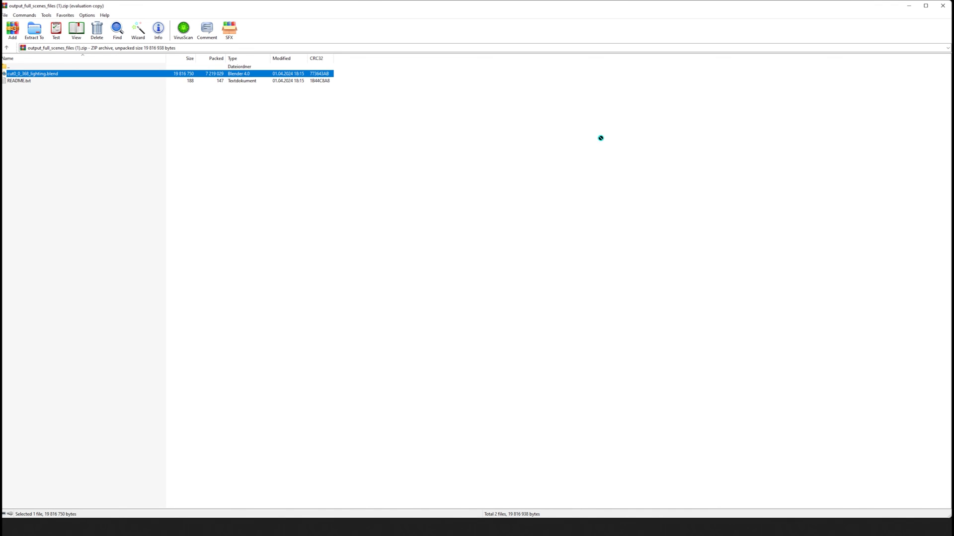
double_click(36, 74)
click(909, 5)
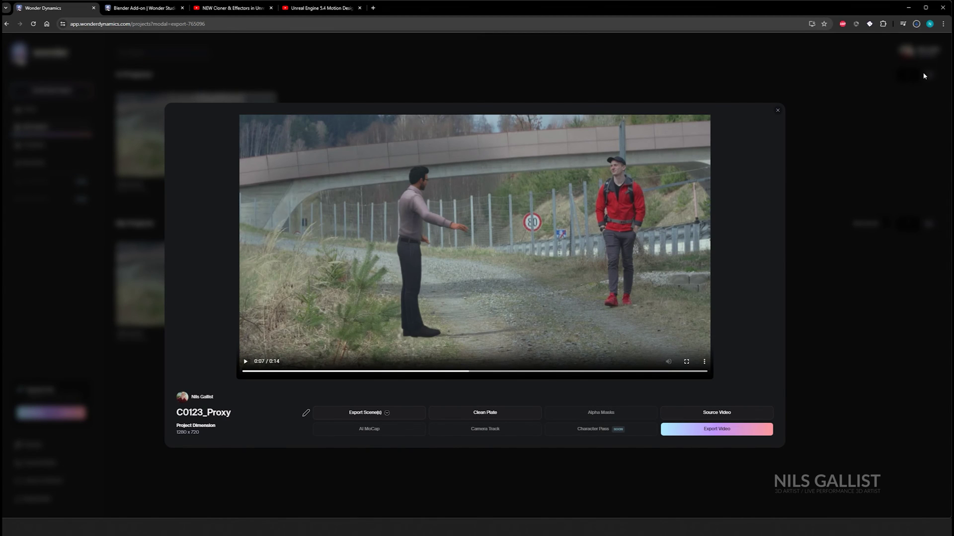
Open the downloaded clean_plates (2).zip and extract all its JPG frames into the Cleanplate folder.
click(917, 24)
click(847, 56)
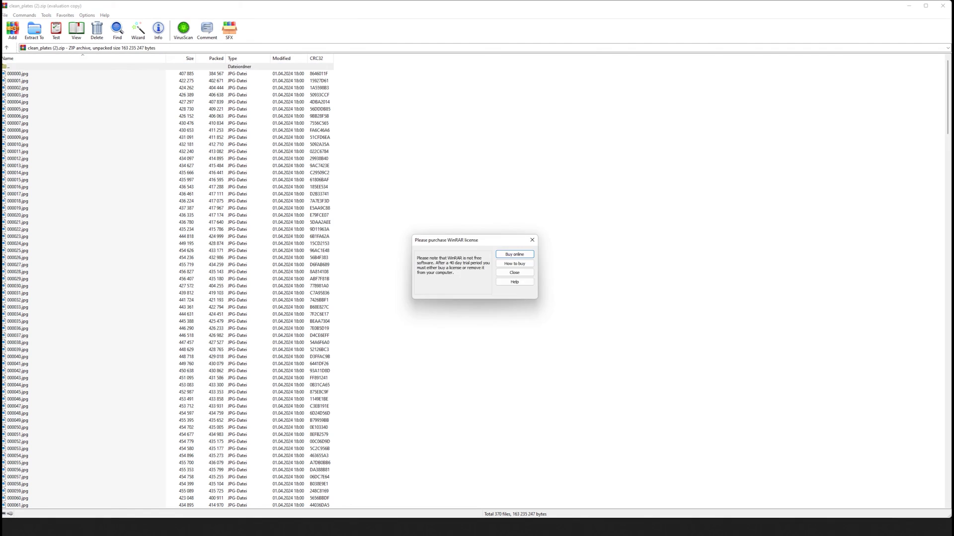
click(515, 273)
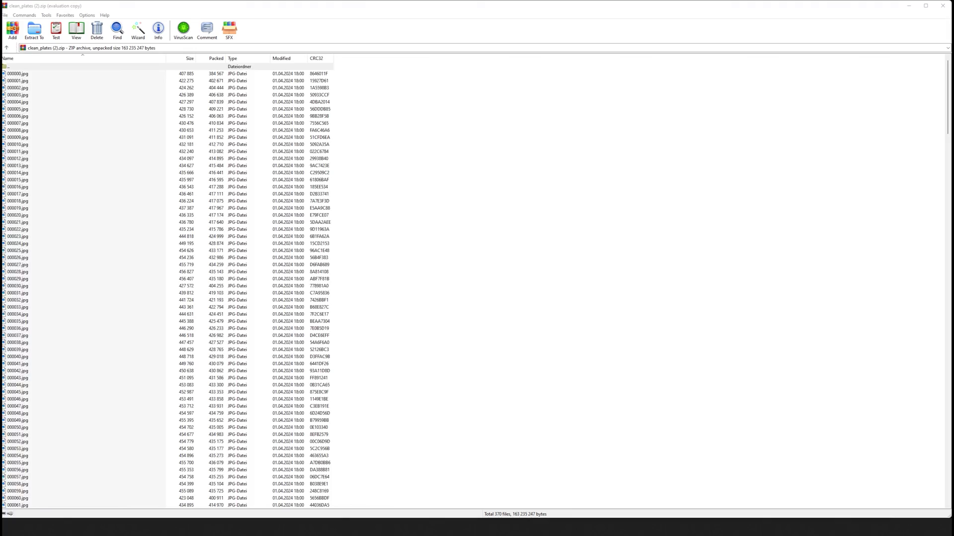
click(30, 108)
scroll(37, 498, down, 20)
shift+click(36, 499)
drag(198, 126, 2, 199)
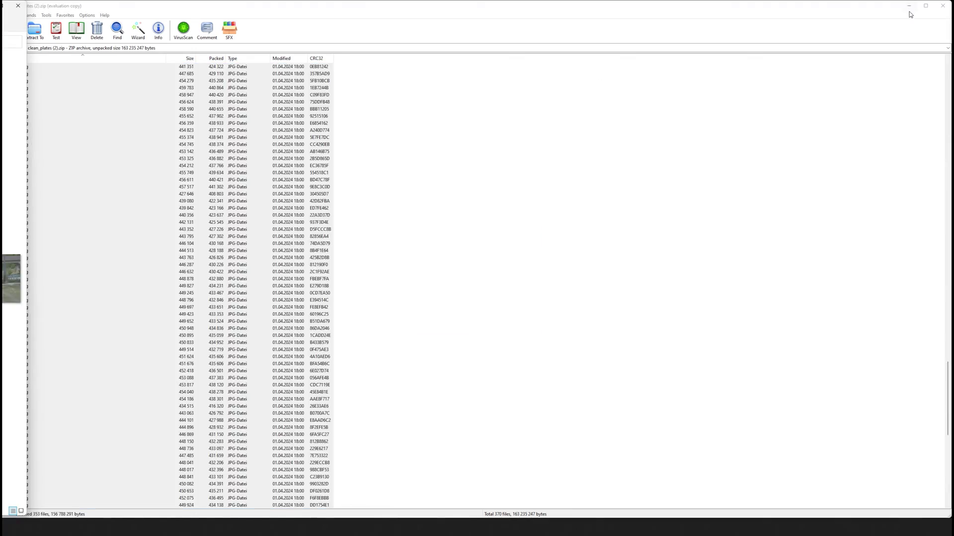
click(909, 6)
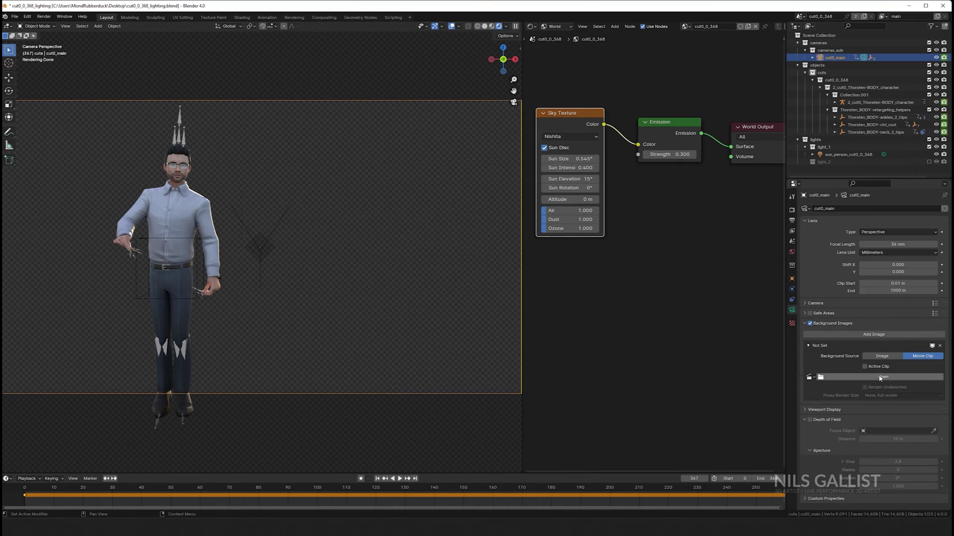
Load the clean plate sequence starting with 000001.jpg as the movie clip background of the cut0_main camera in Blender.
click(883, 377)
click(349, 235)
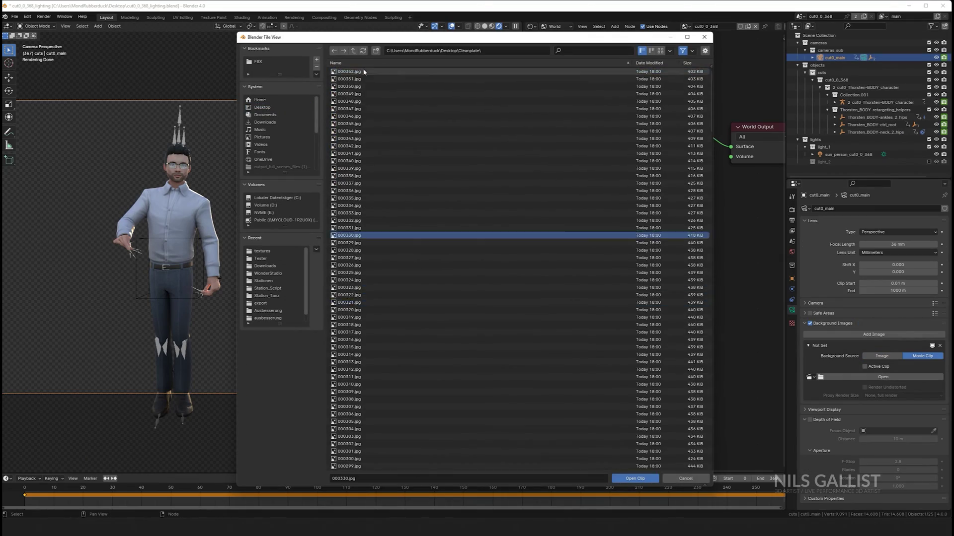
double_click(364, 72)
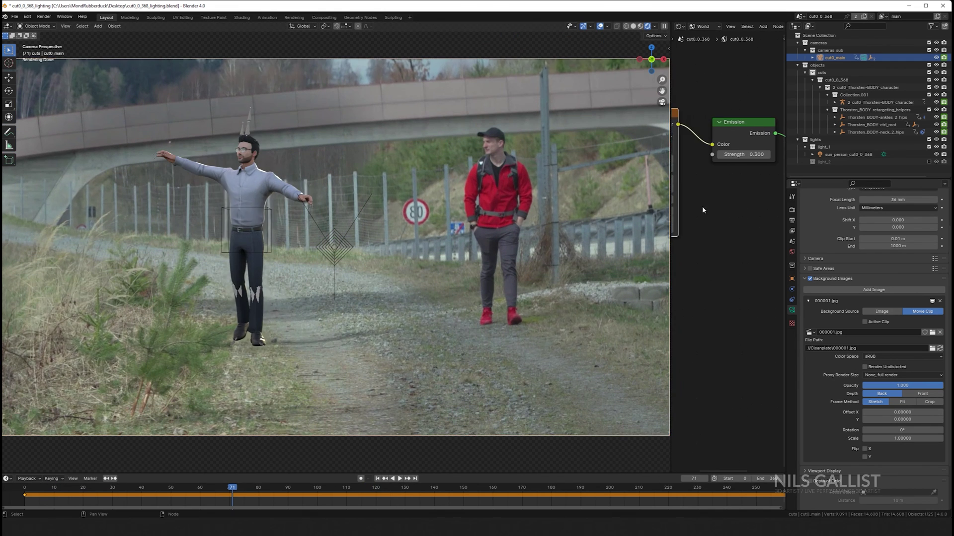
Adjust the world's Sky Texture to air 0.615, dust 5.846 and ozone 6.538.
middle_drag(701, 209, 775, 246)
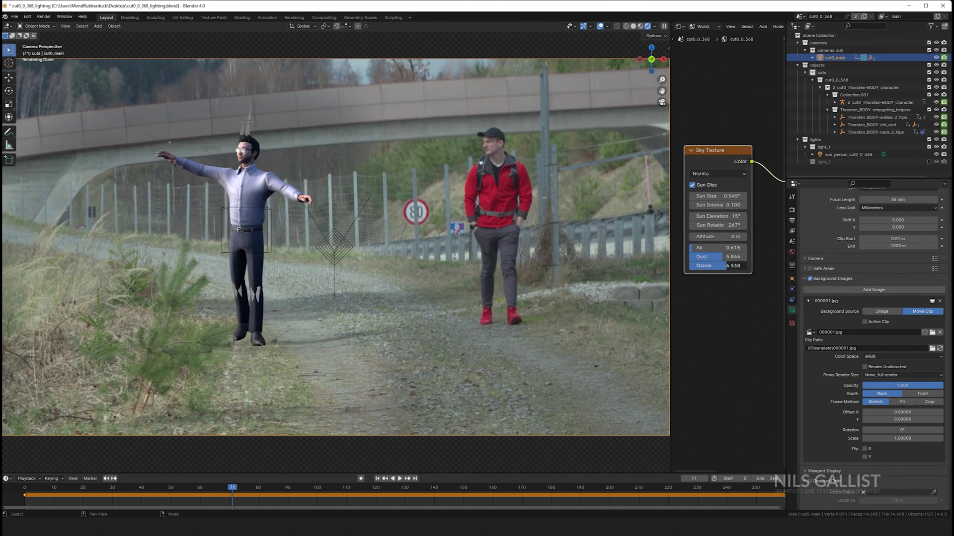
Widen the node editor, switch it to the Compositor and delete the nodes following Render Layers.
drag(670, 228, 532, 227)
click(541, 26)
click(567, 68)
drag(665, 95, 594, 63)
key(x)
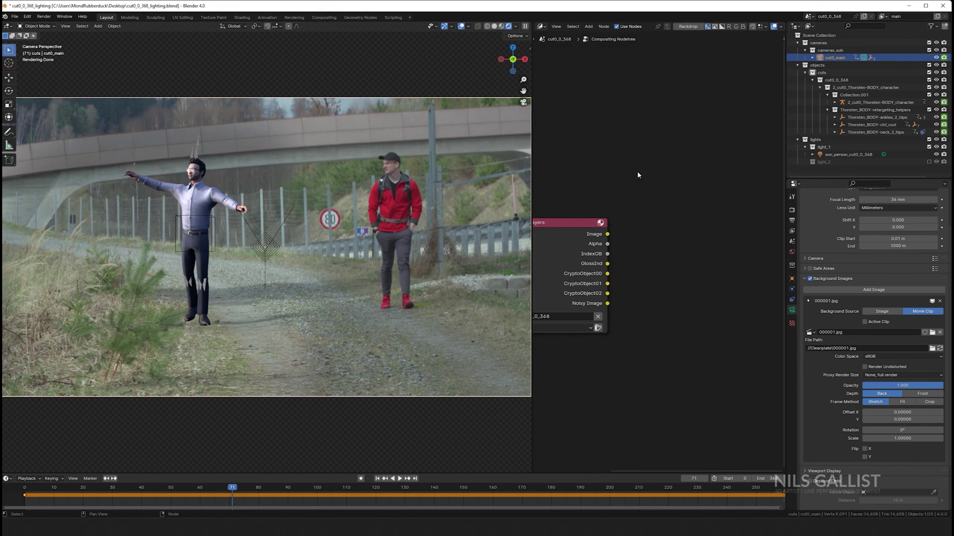
Add a Viewer node fed by the Render Layers image and enable the compositor in the 3D viewport.
key(shift+a)
text(view)
key(Return)
click(516, 27)
click(512, 139)
drag(607, 234, 716, 215)
Insert a Brightness/Contrast node between Render Layers and Viewer and set its contrast to -3.
key(shift+a)
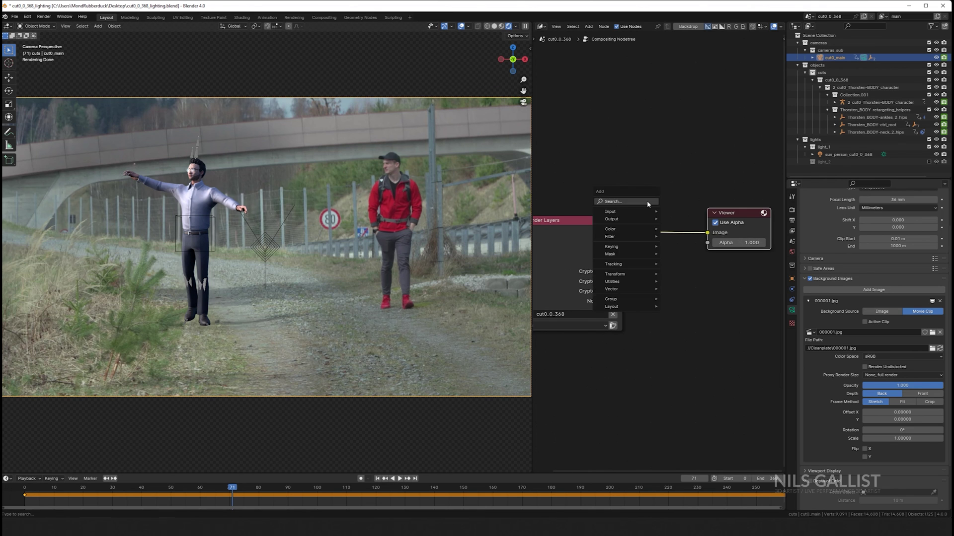
text(bright)
key(Return)
click(648, 204)
drag(647, 204, 652, 136)
mouse_move(671, 189)
mouse_down()
mouse_move(681, 191)
mouse_move(666, 191)
mouse_up()
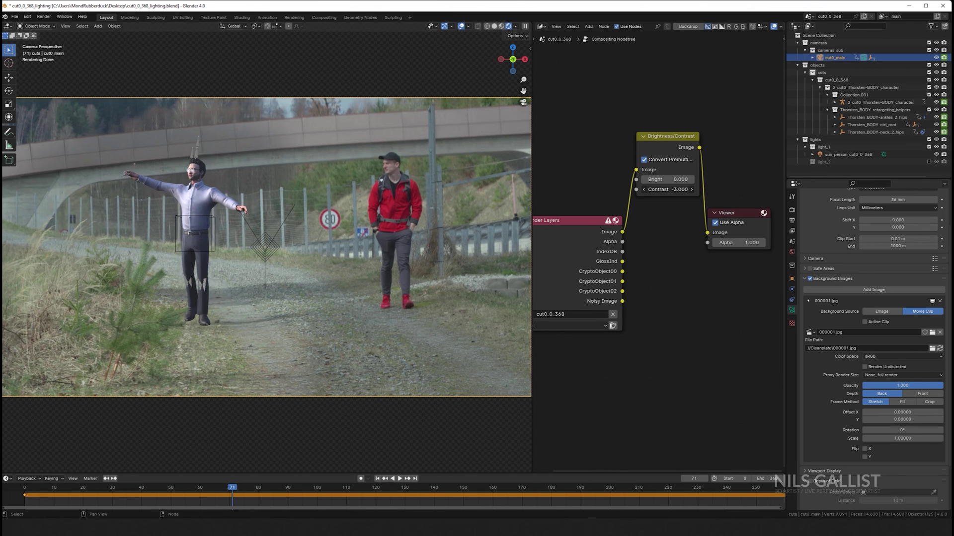
Insert a Bokeh Blur node between Brightness/Contrast and Viewer and adjust its size.
key(shift+a)
text(bokeh)
key(Return)
click(658, 141)
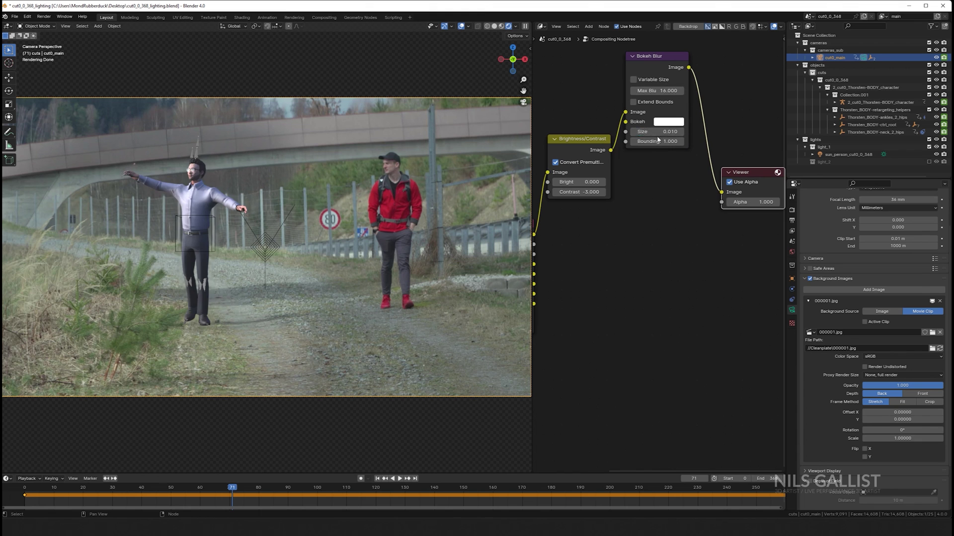
middle_drag(653, 132, 727, 161)
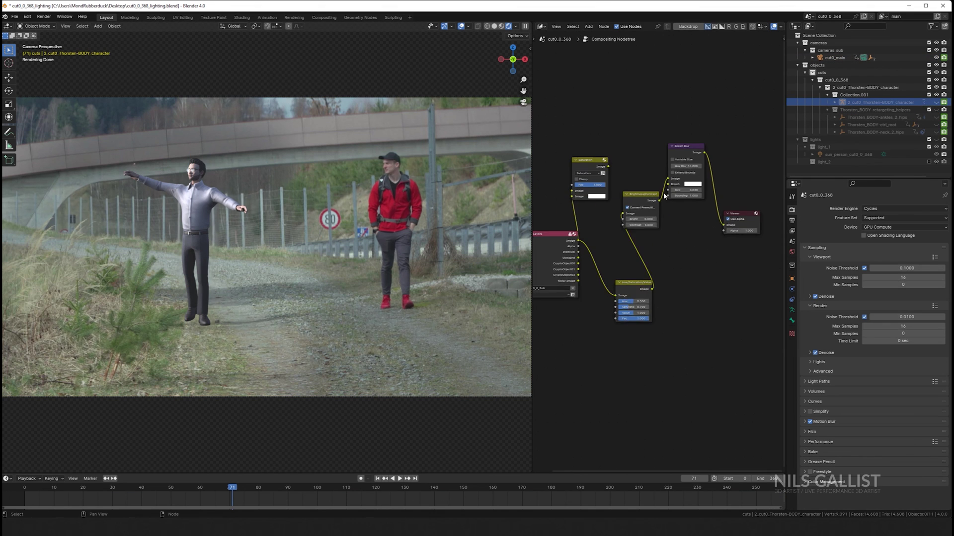
Switch the node editor to the world shader and load quarry_02_4k.hdr from Downloads as the environment texture.
click(541, 25)
click(575, 95)
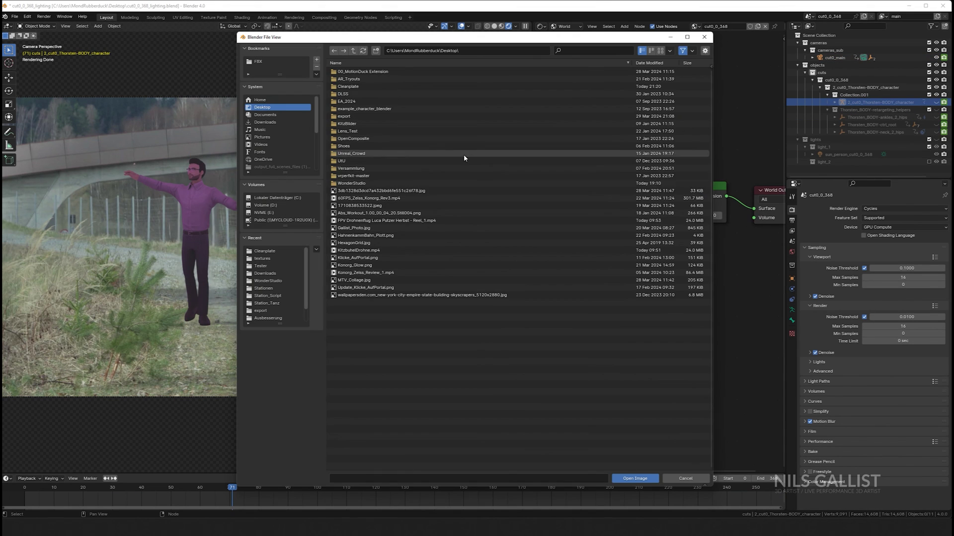
click(279, 274)
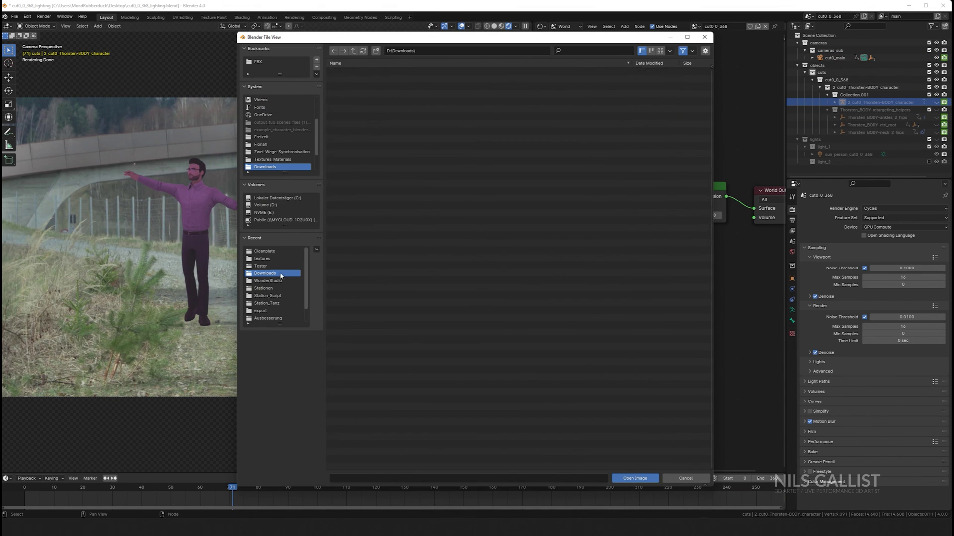
scroll(411, 376, down, 17)
click(687, 63)
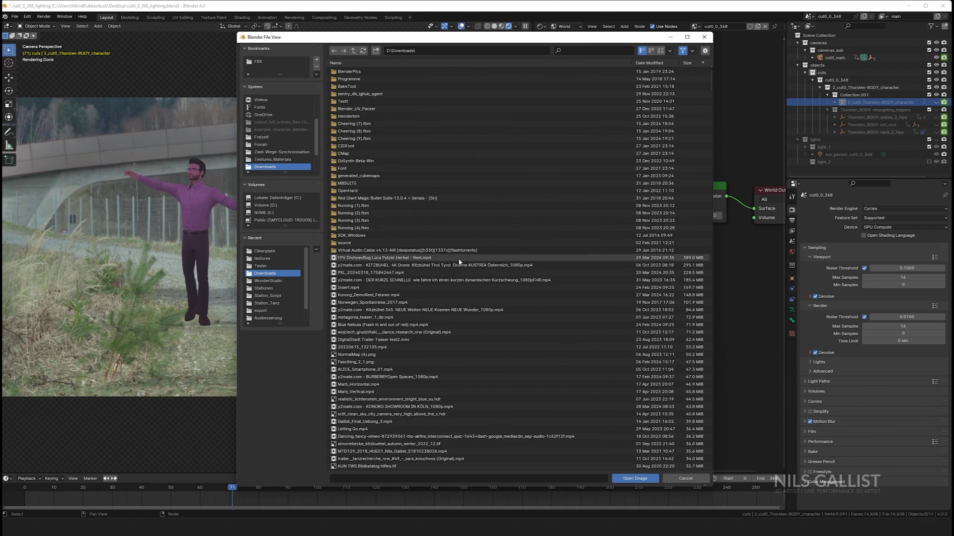
scroll(422, 348, down, 4)
scroll(412, 397, down, 10)
double_click(408, 387)
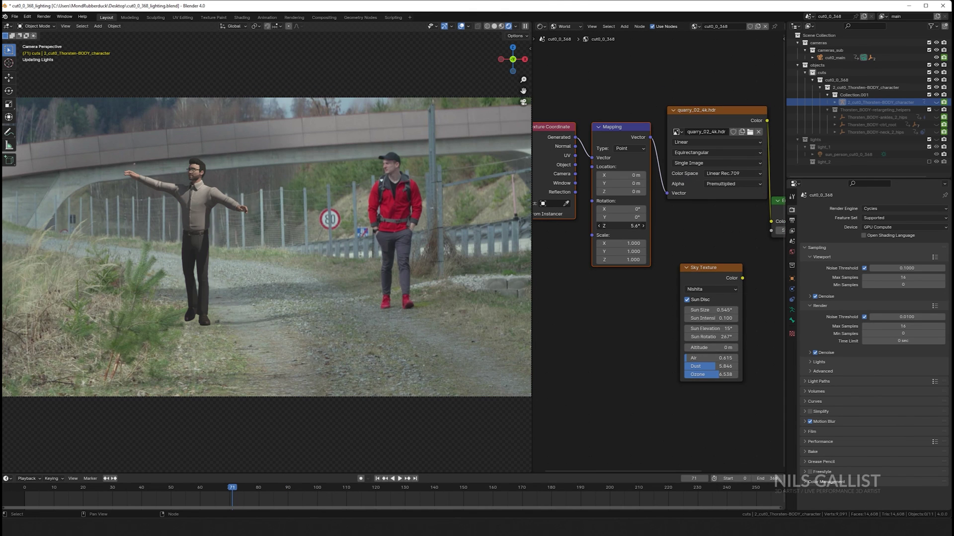
Rotate the quarry_02_4k.hdr environment around Z in the Mapping node to match the footage's lighting.
drag(621, 226, 641, 226)
double_click(668, 223)
middle_drag(536, 238, 658, 242)
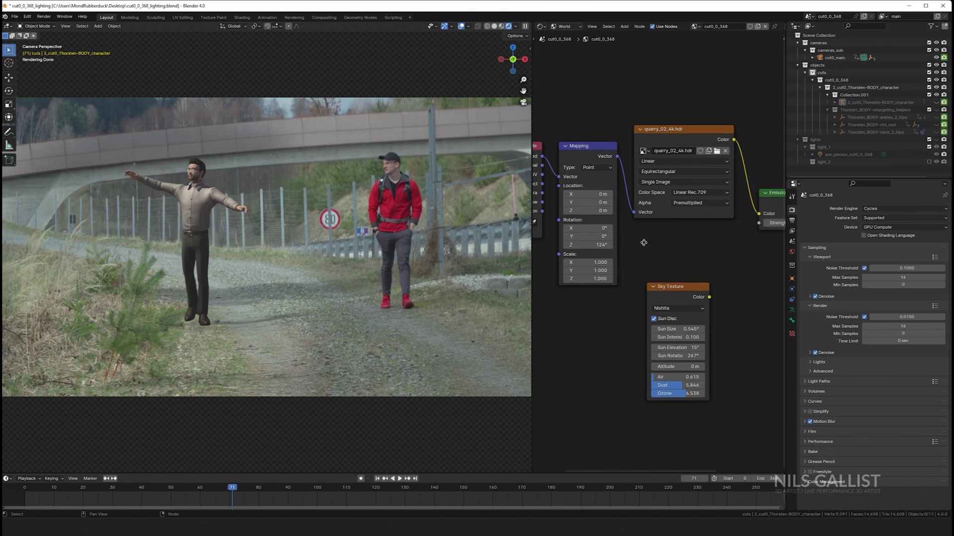
Return the node editor to the Compositor and set the Bokeh Blur node's size to 0.030.
click(566, 26)
click(542, 27)
click(564, 73)
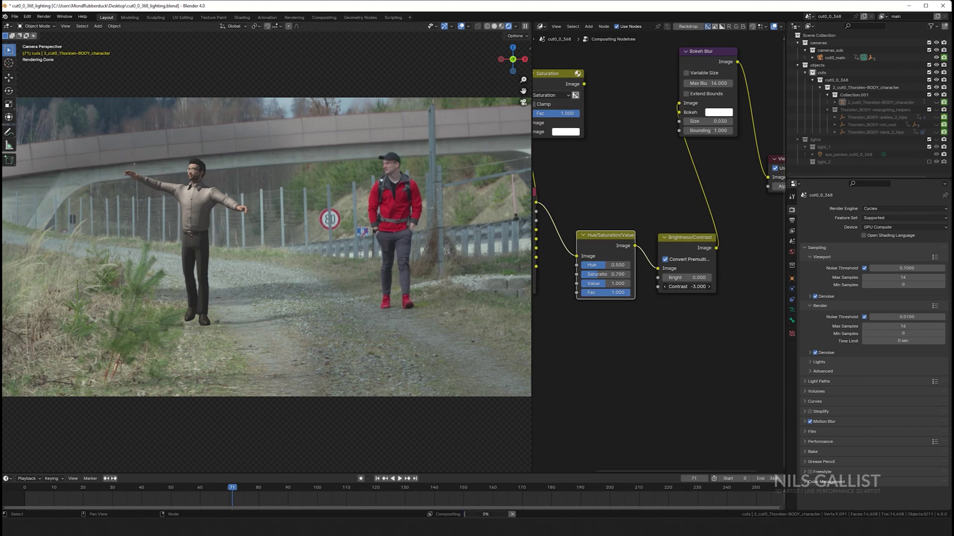
middle_drag(731, 122, 715, 157)
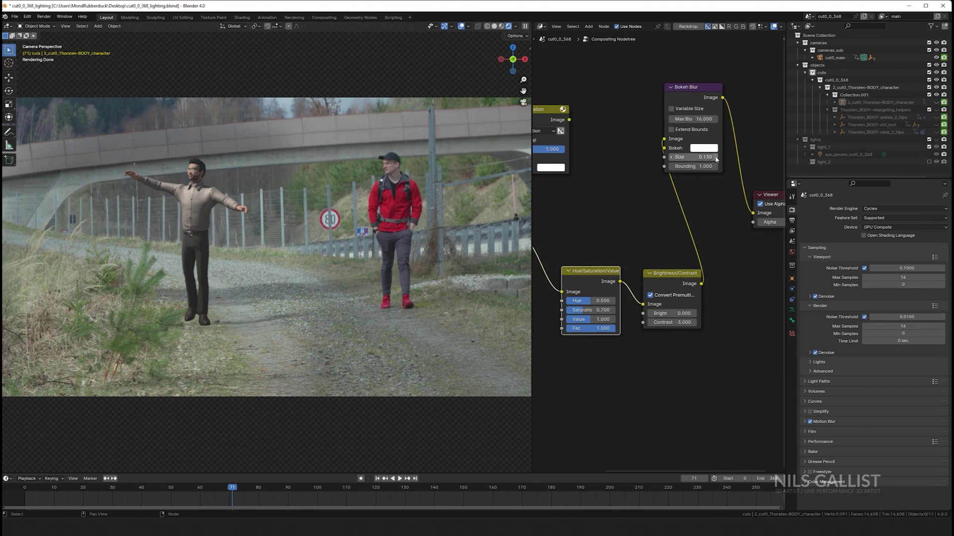
Set the Hue/Saturation/Value node to hue 0.475, value 0.950 and factor 0.742 and play the animation.
scroll(630, 360, up, 3)
drag(579, 306, 577, 306)
drag(608, 318, 594, 318)
drag(580, 283, 579, 283)
scroll(330, 300, down, 2)
key(space)
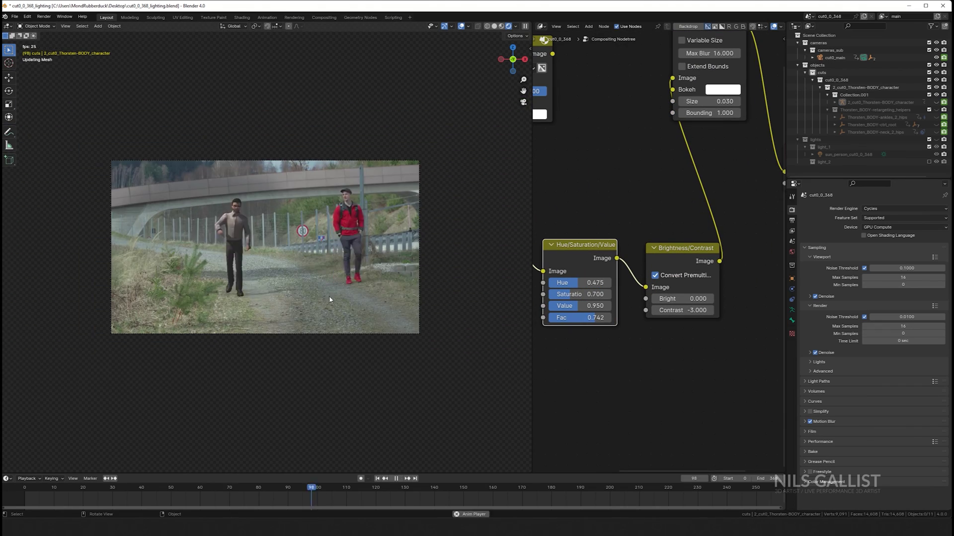